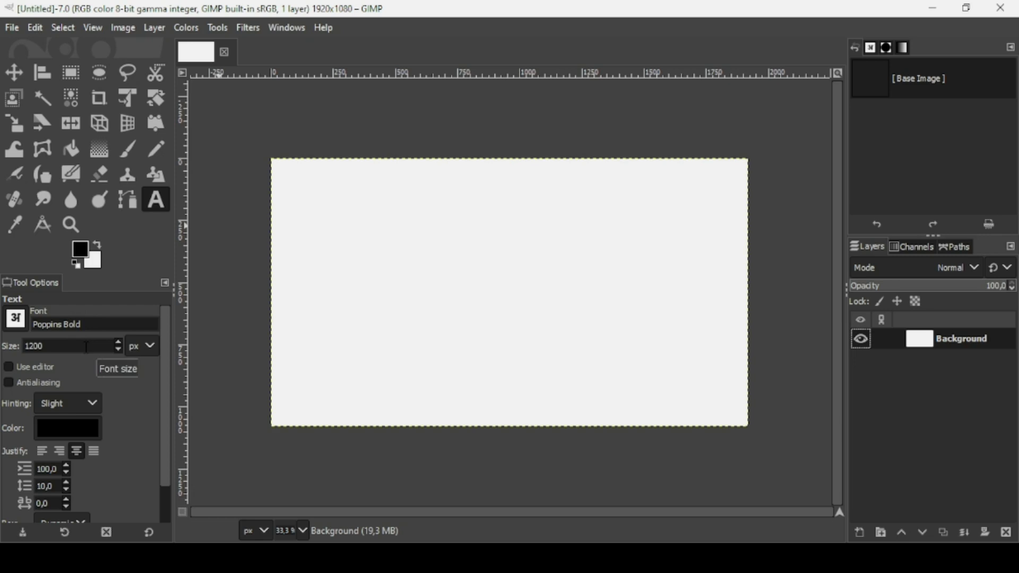
Type a black letter A and centre it horizontally and vertically relative to the image.
click(463, 286)
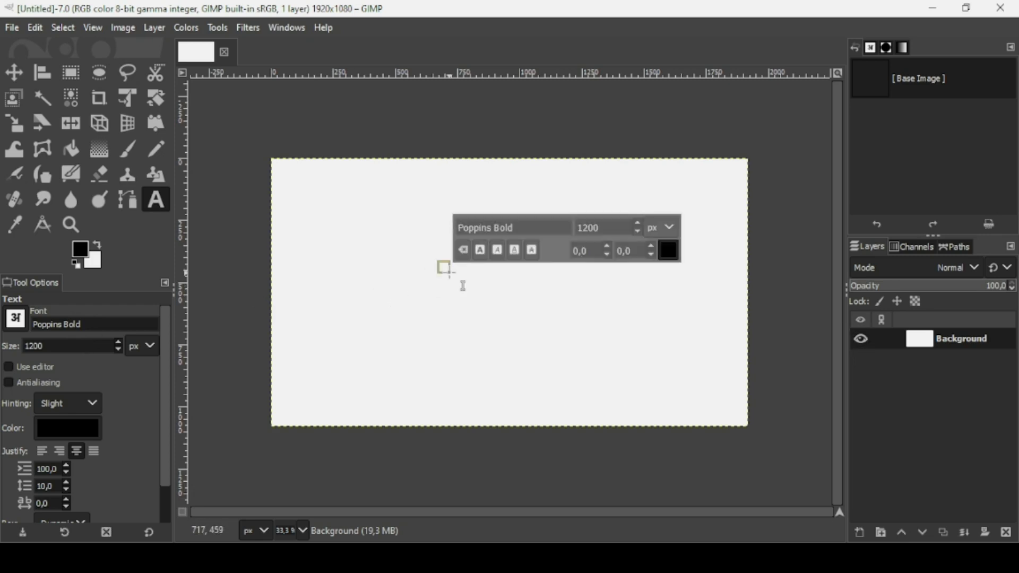
text(A)
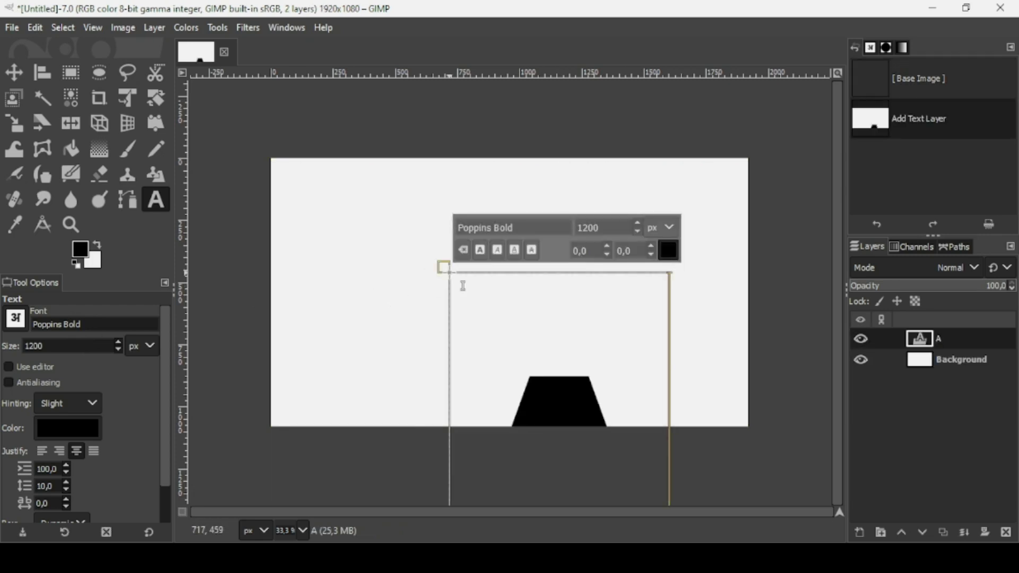
click(43, 72)
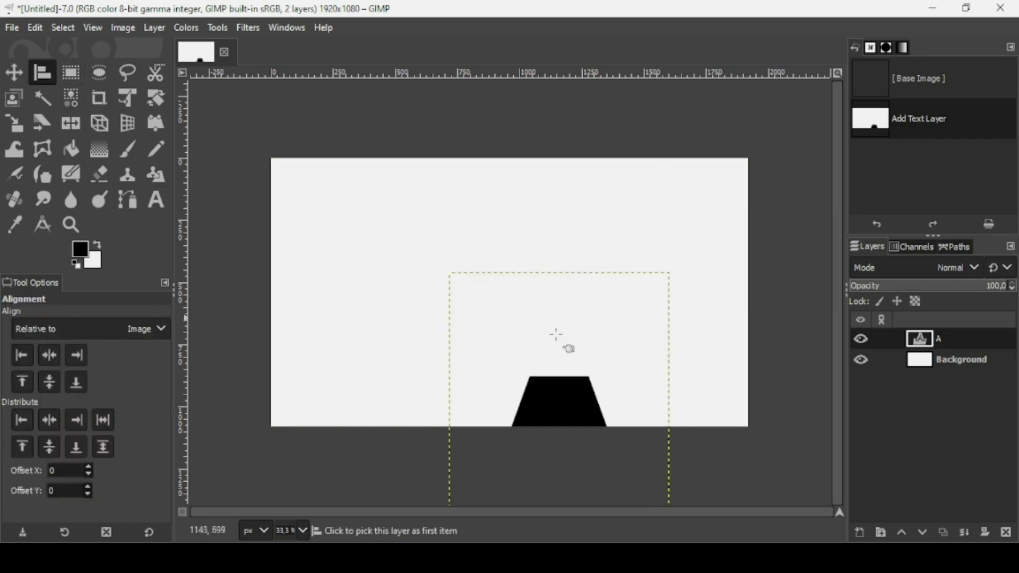
click(49, 353)
click(49, 384)
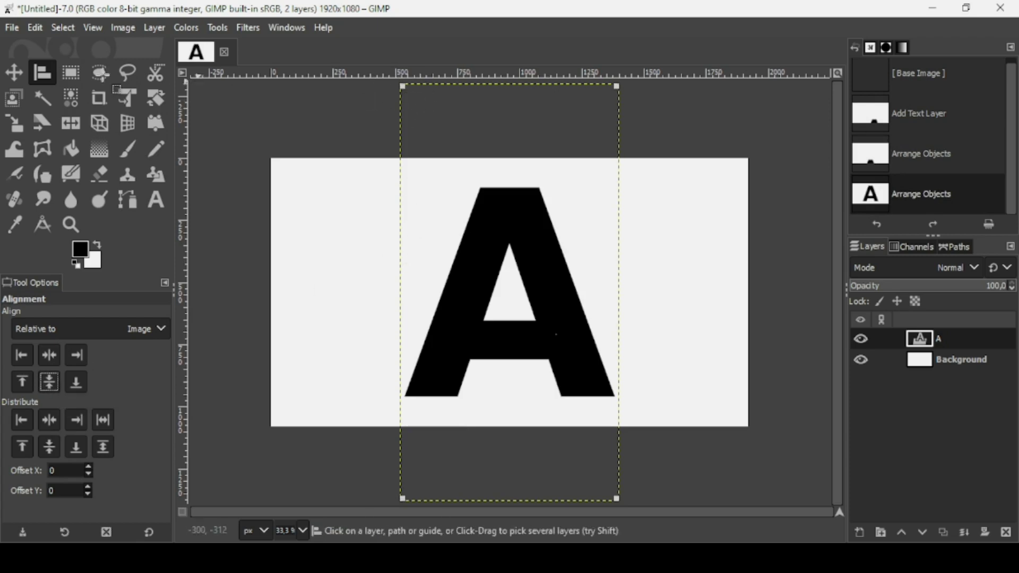
click(13, 72)
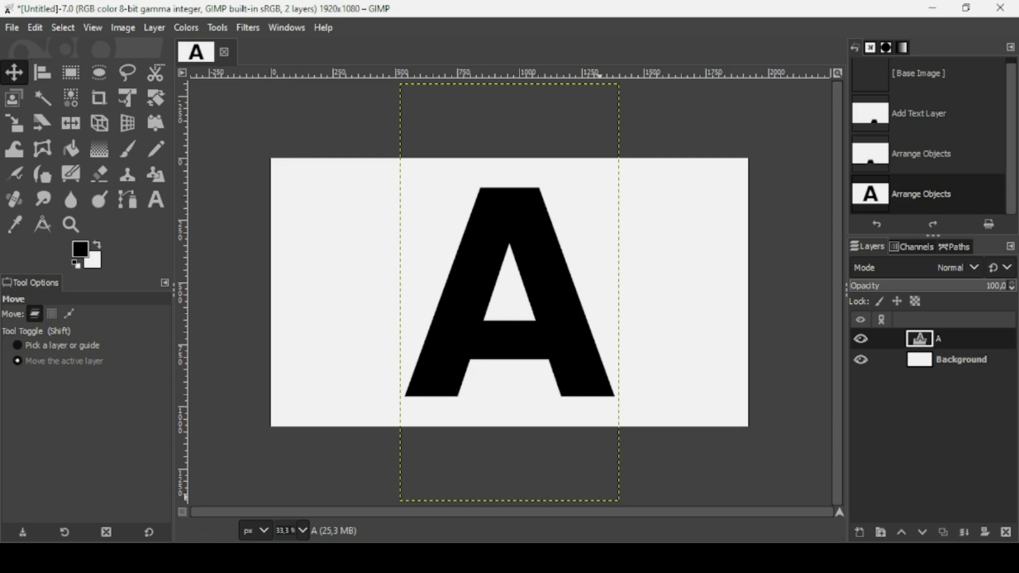
key(alt+Tab)
Drop the misty forest JPG onto the GIMP canvas as a new layer, converting it to RGB.
drag(491, 220, 351, 475)
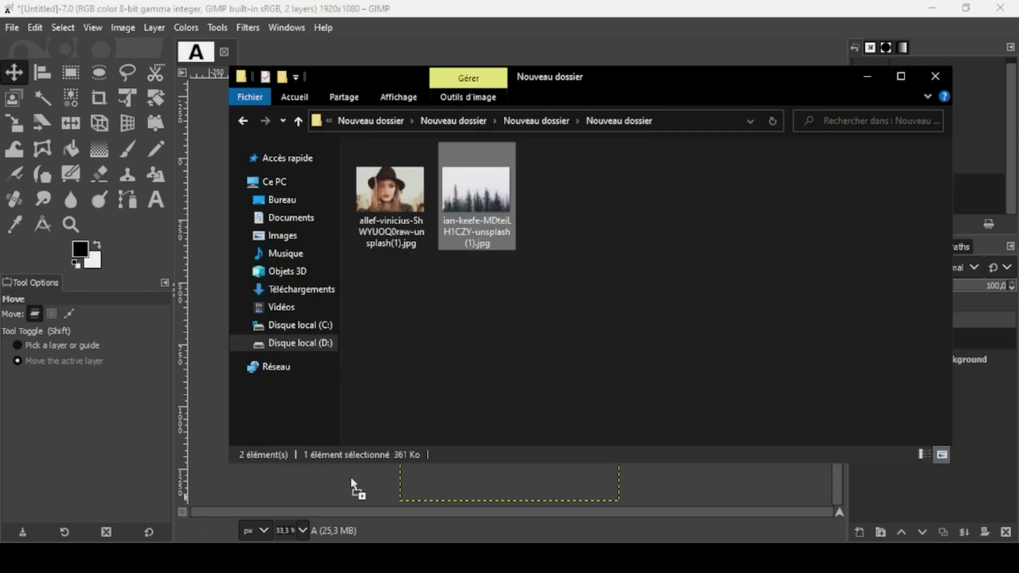
click(472, 6)
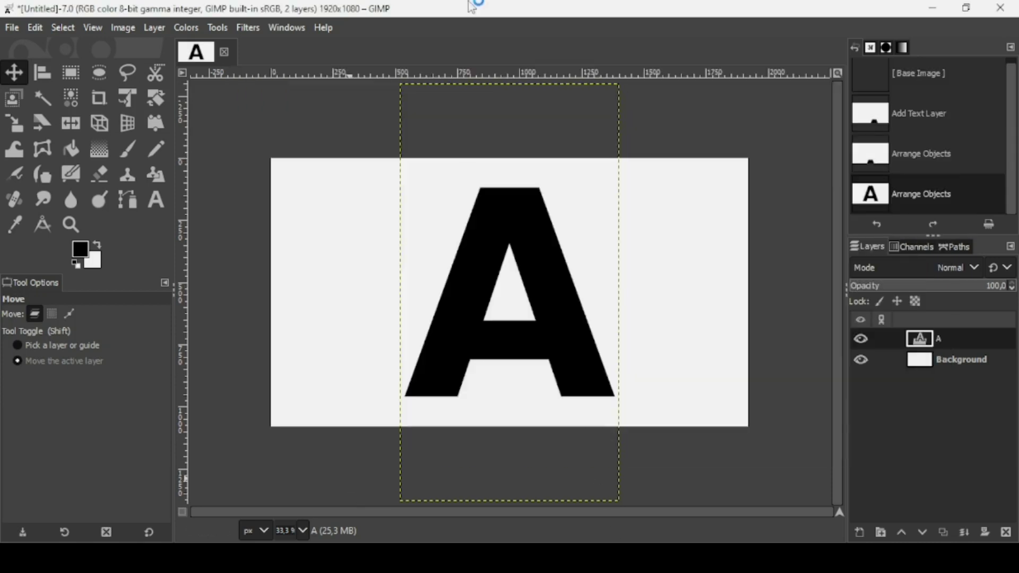
click(345, 256)
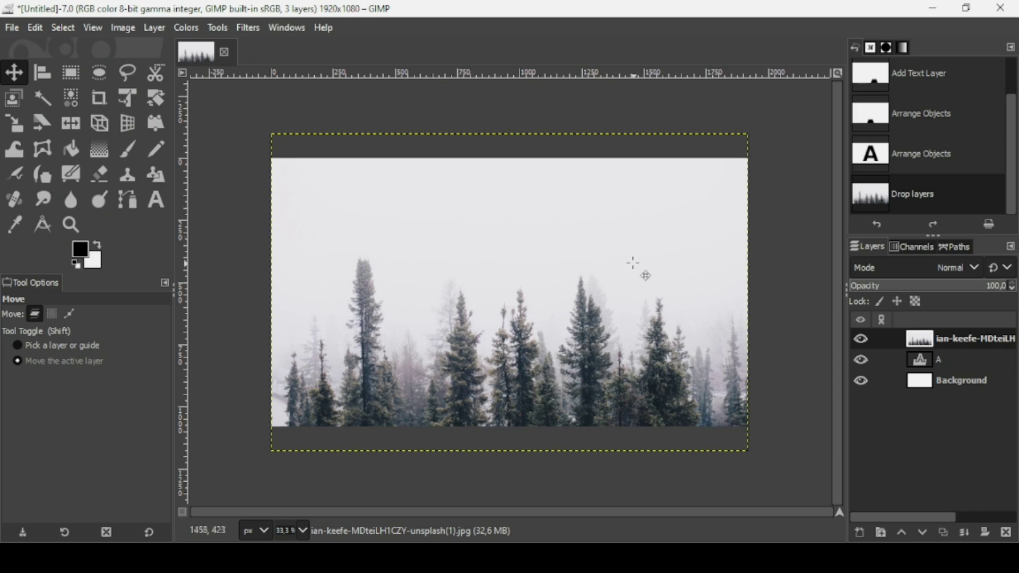
Set the forest layer's Saturation scale to 0 to make it greyscale.
click(184, 30)
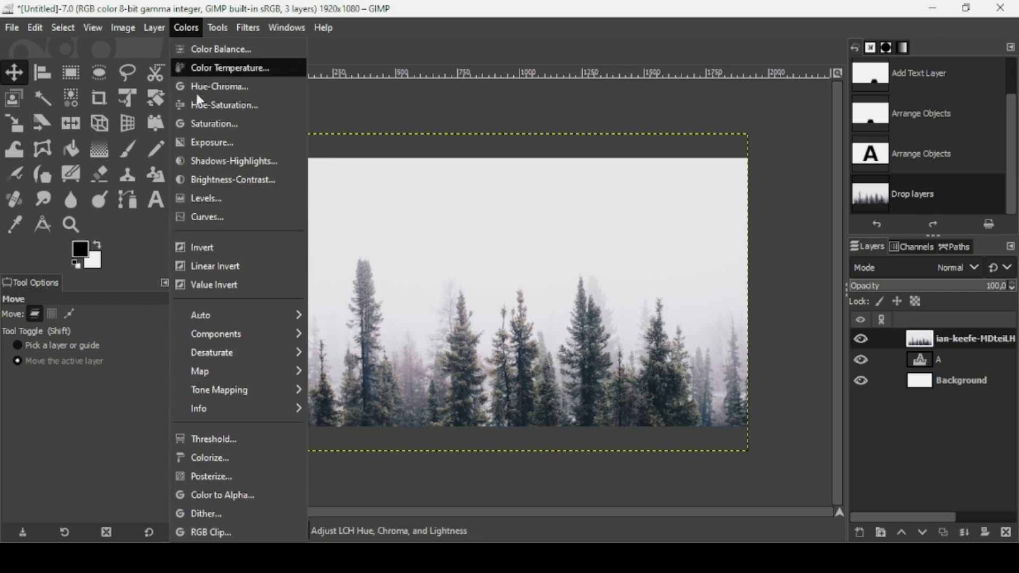
click(203, 121)
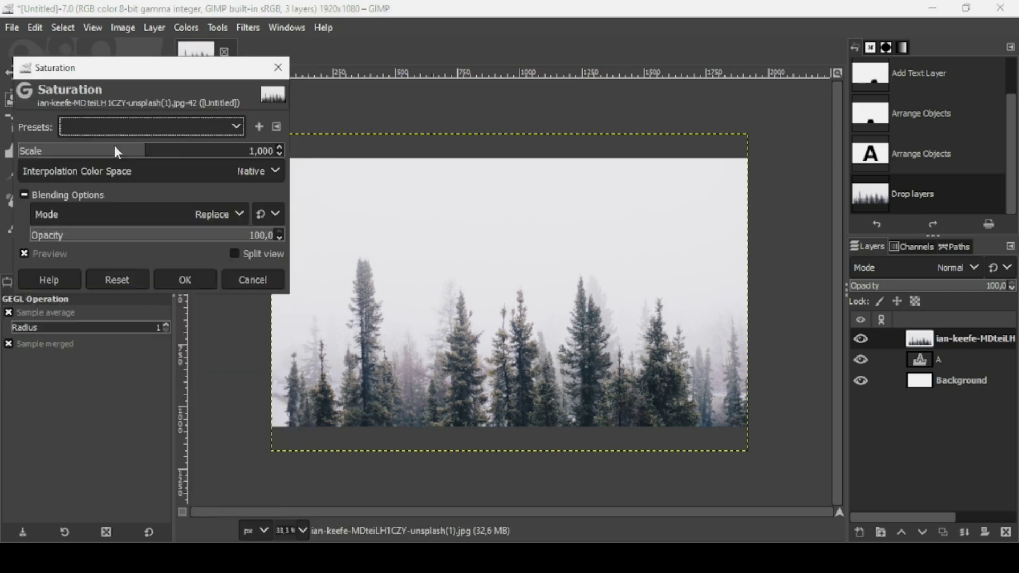
click(112, 151)
drag(13, 153, 11, 153)
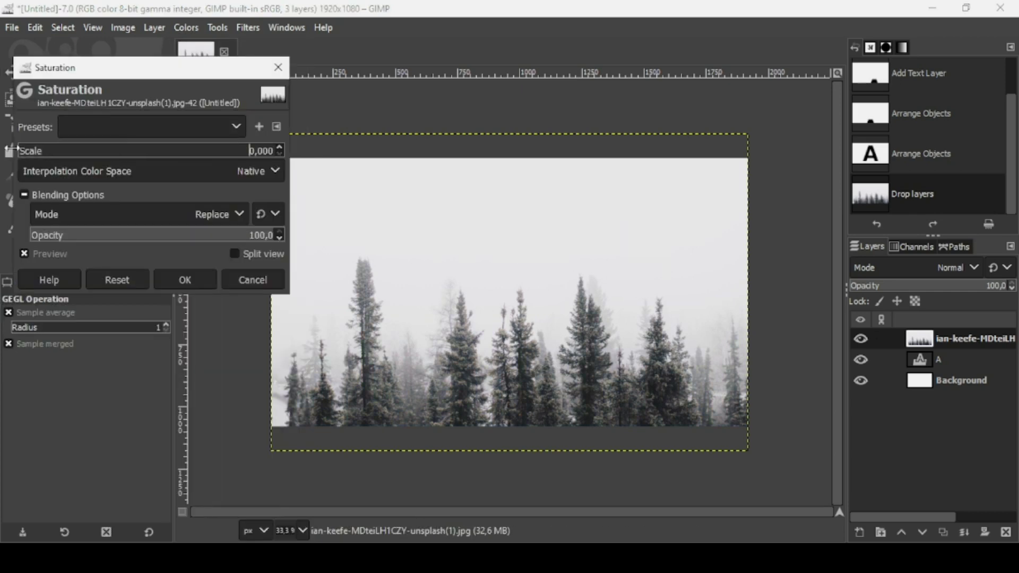
click(192, 279)
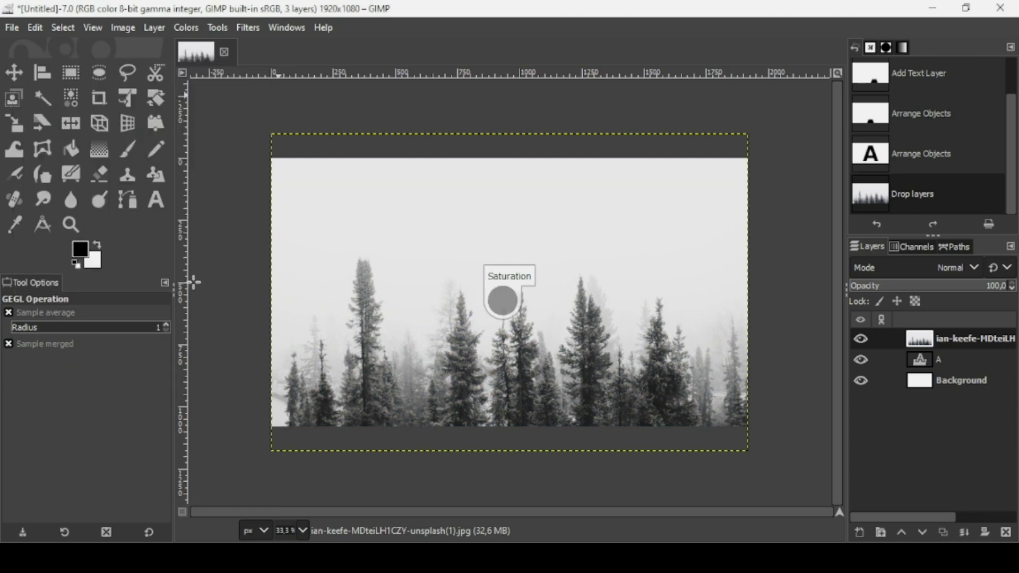
Apply Curves to the forest layer with black point 177 and white point 224.
click(190, 28)
click(206, 212)
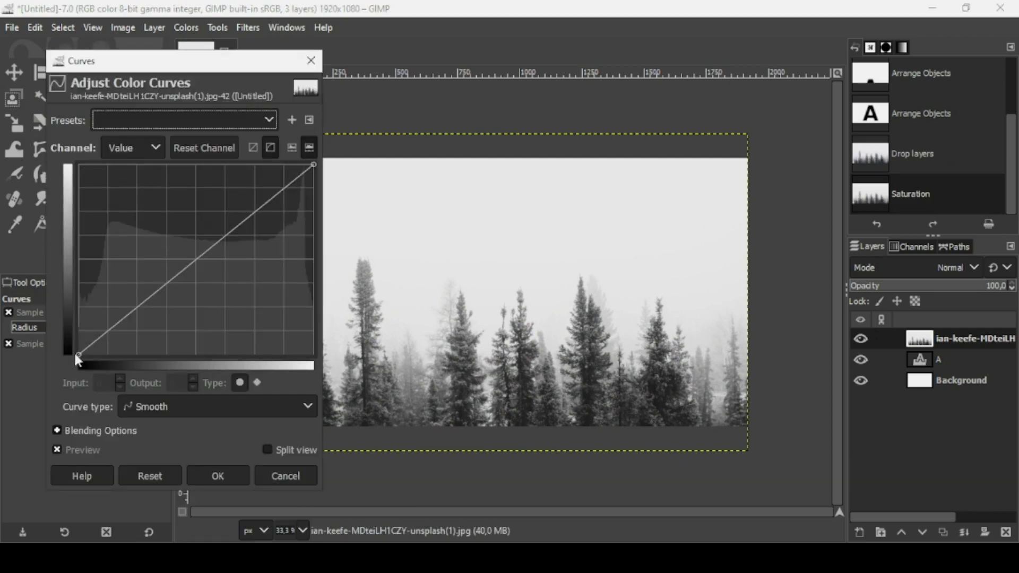
drag(79, 353, 196, 354)
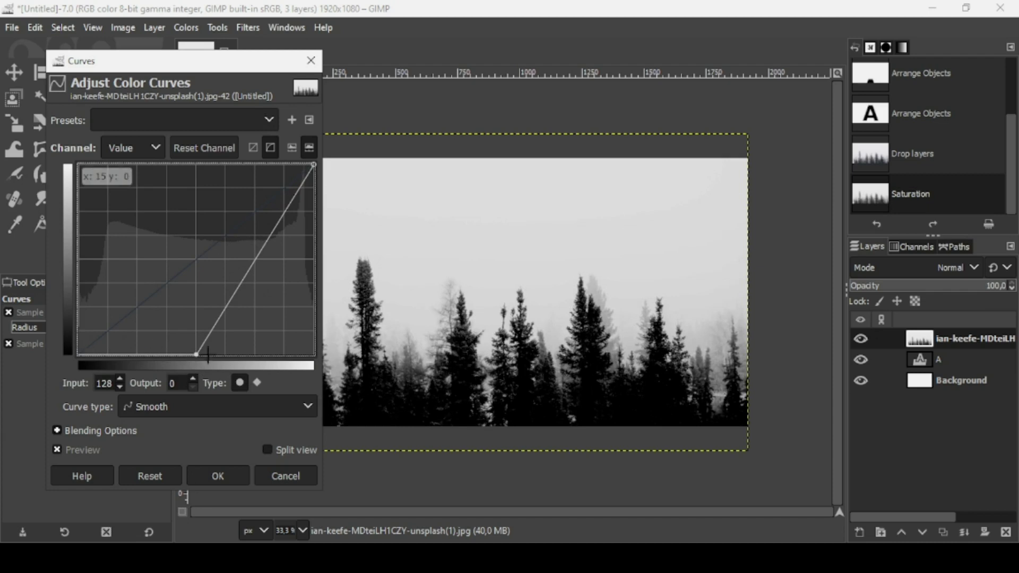
drag(196, 356, 224, 354)
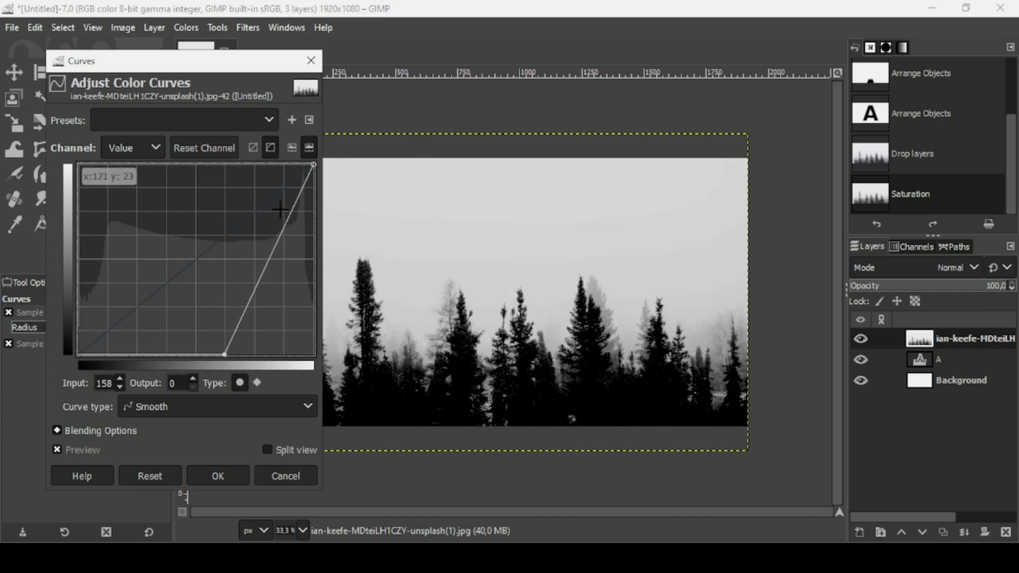
drag(313, 166, 270, 165)
drag(223, 355, 240, 355)
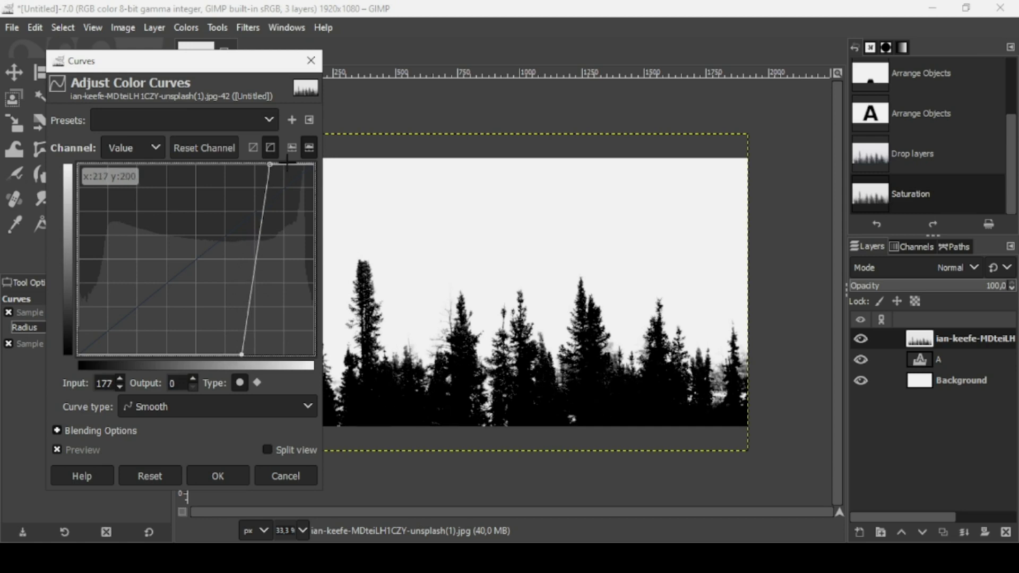
drag(270, 164, 284, 165)
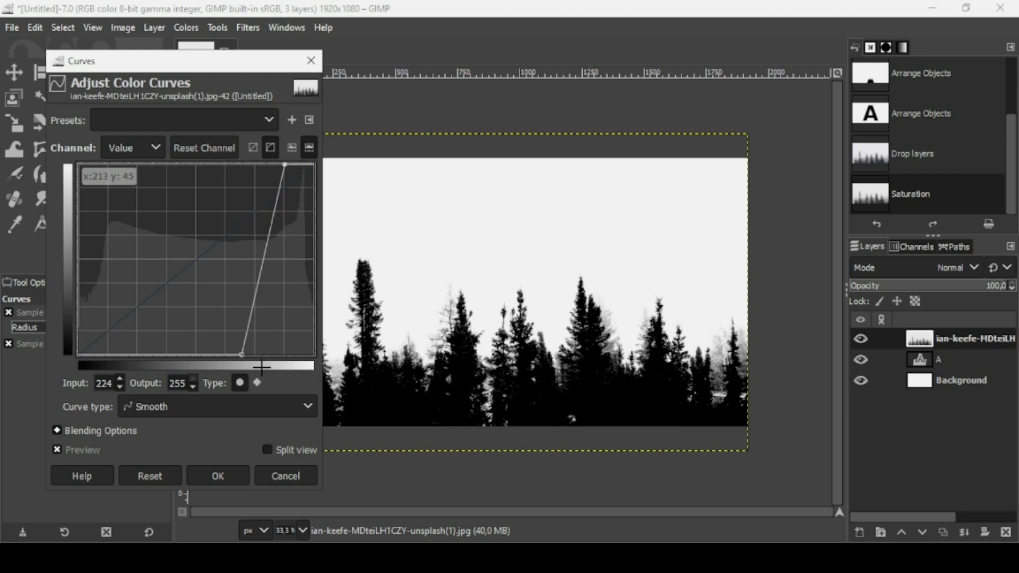
click(233, 472)
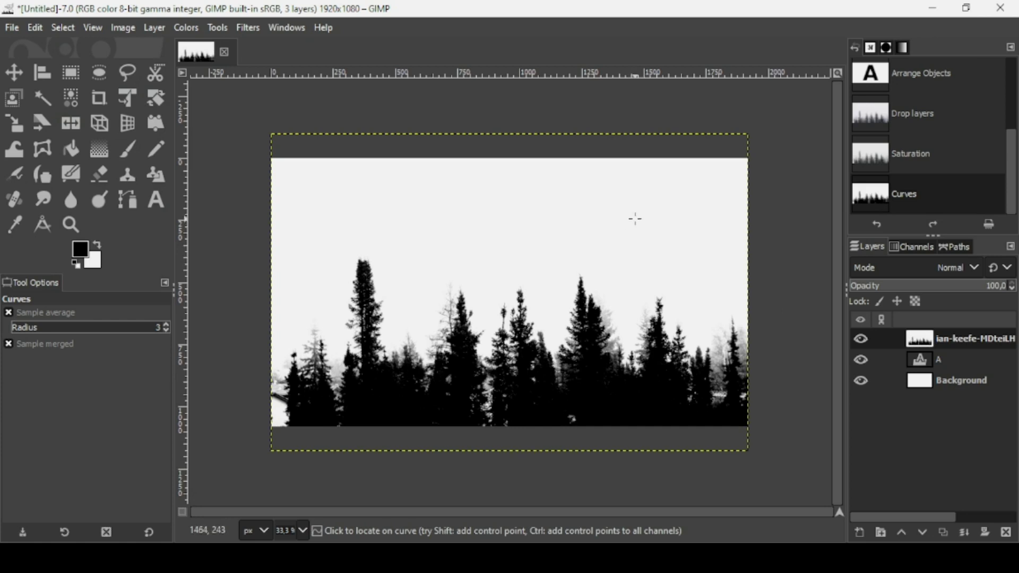
Start Color to Alpha on the forest layer and hide the Background layer.
click(861, 340)
click(860, 339)
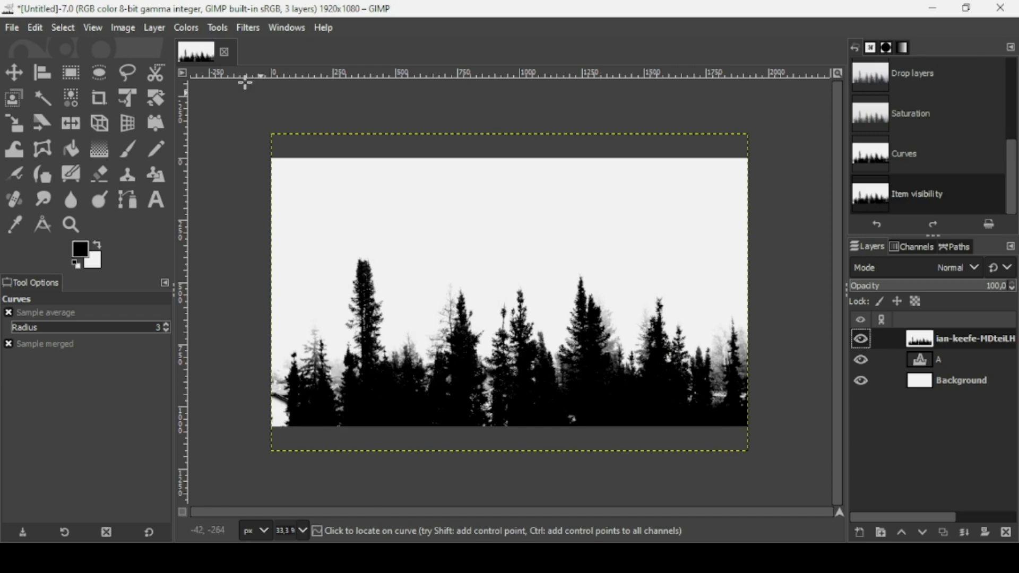
click(159, 29)
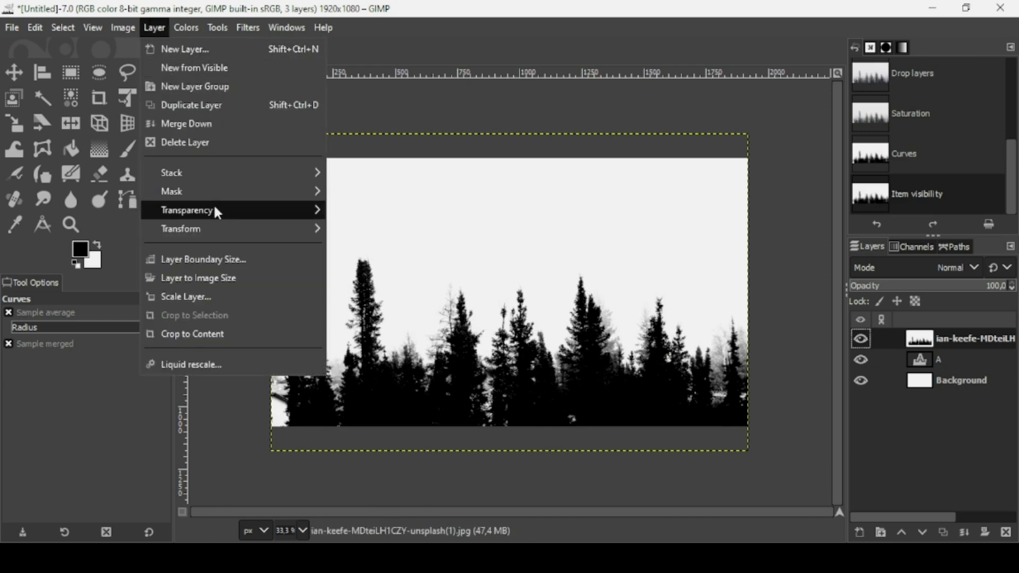
mouse_move(215, 210)
click(386, 247)
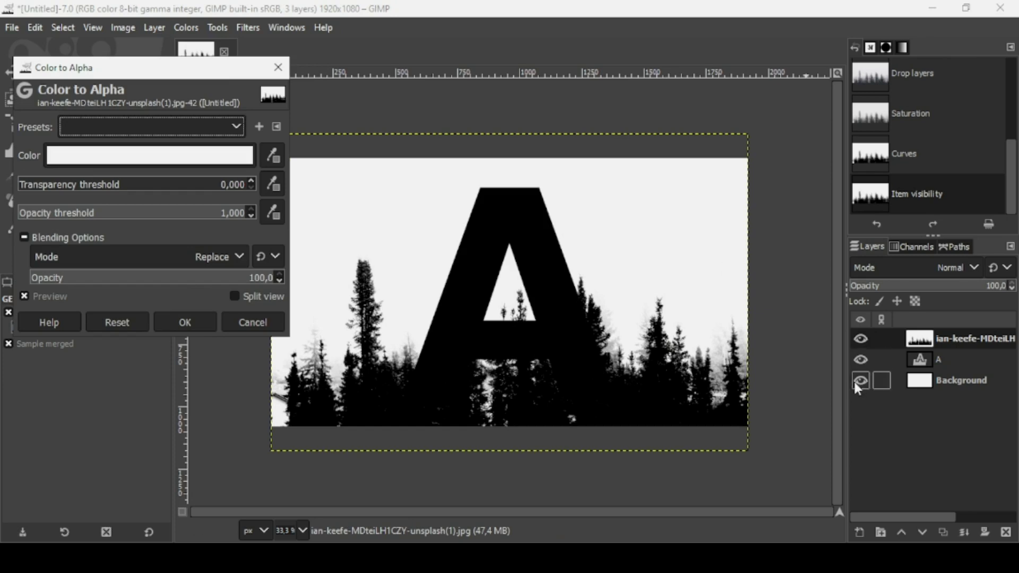
click(935, 382)
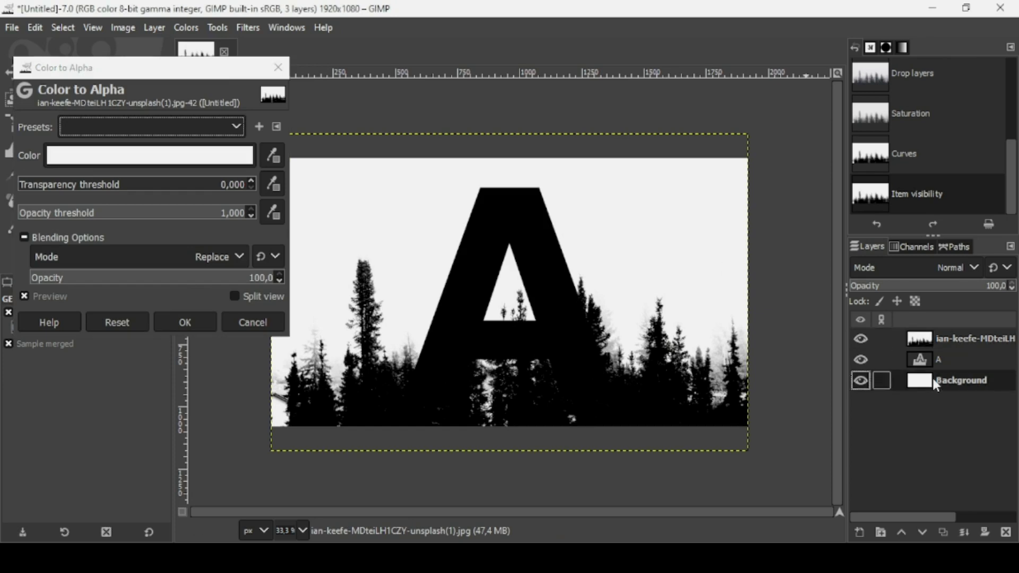
click(860, 380)
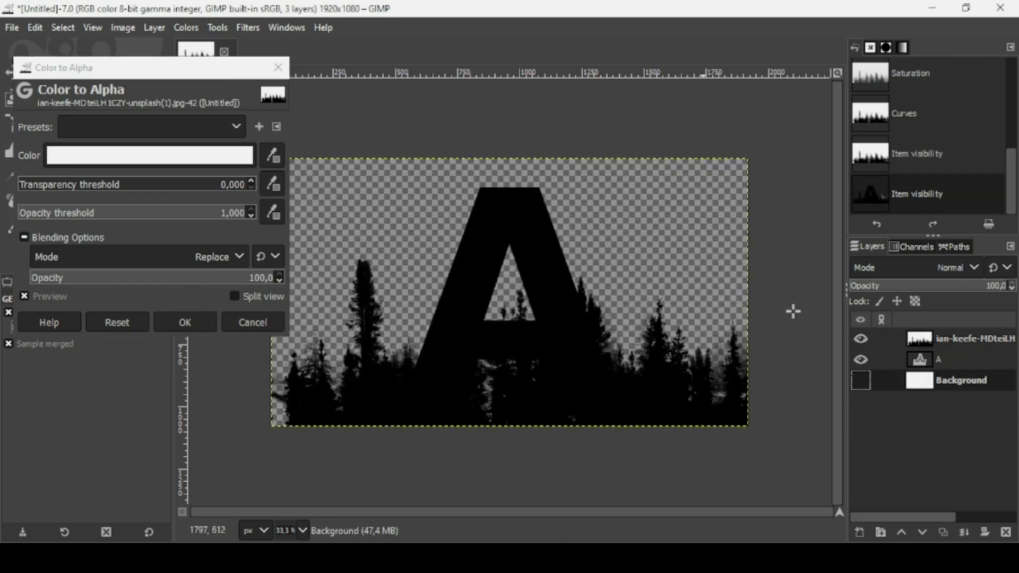
Apply Color to Alpha with white to the forest layer, making the sky transparent.
click(922, 341)
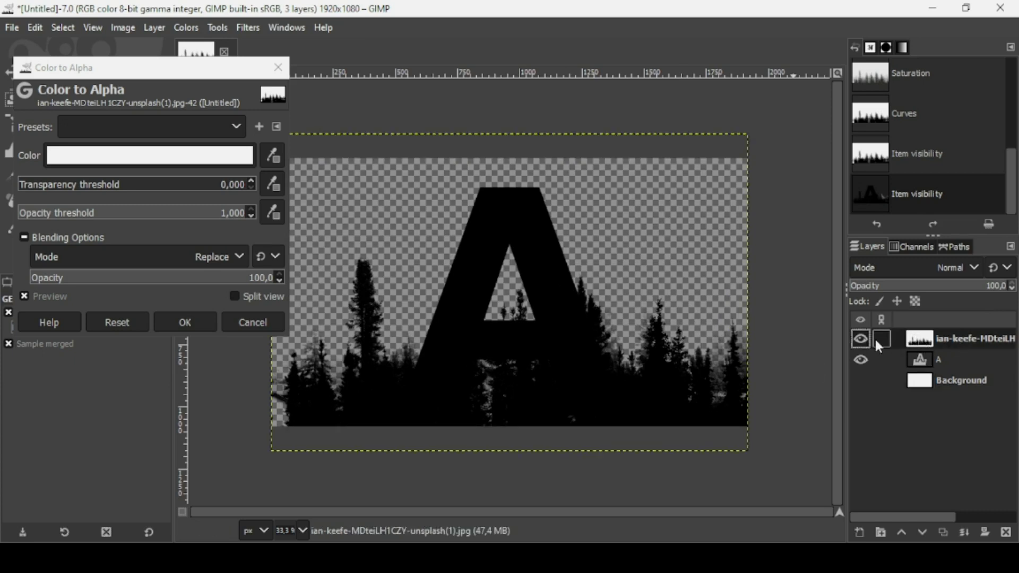
click(179, 160)
drag(90, 119, 116, 151)
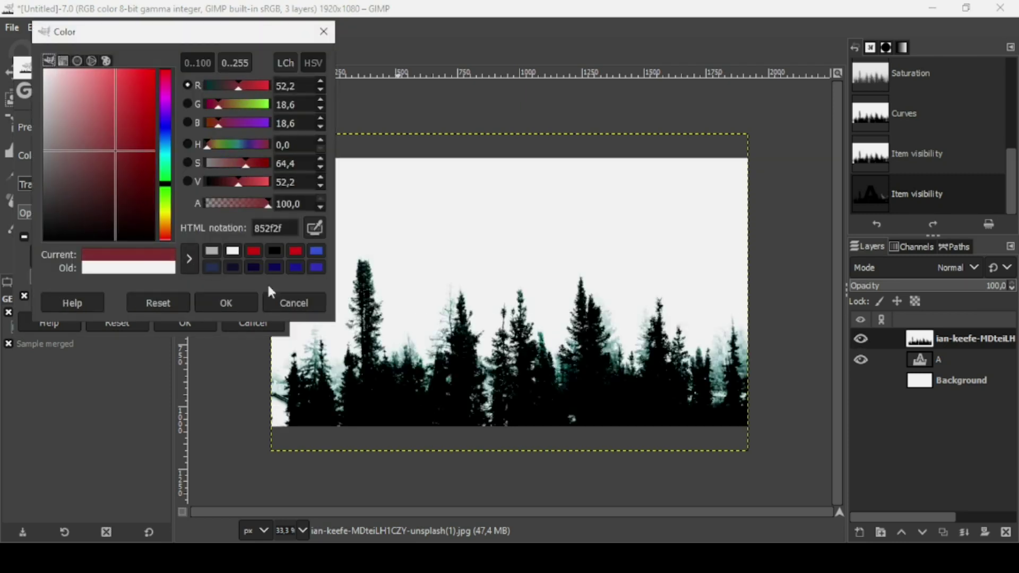
click(285, 298)
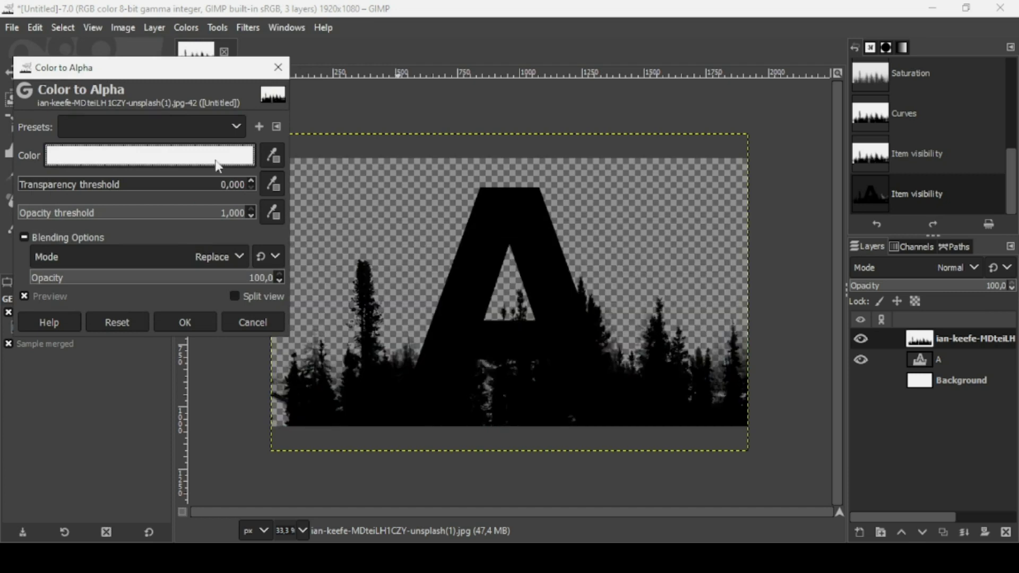
click(185, 322)
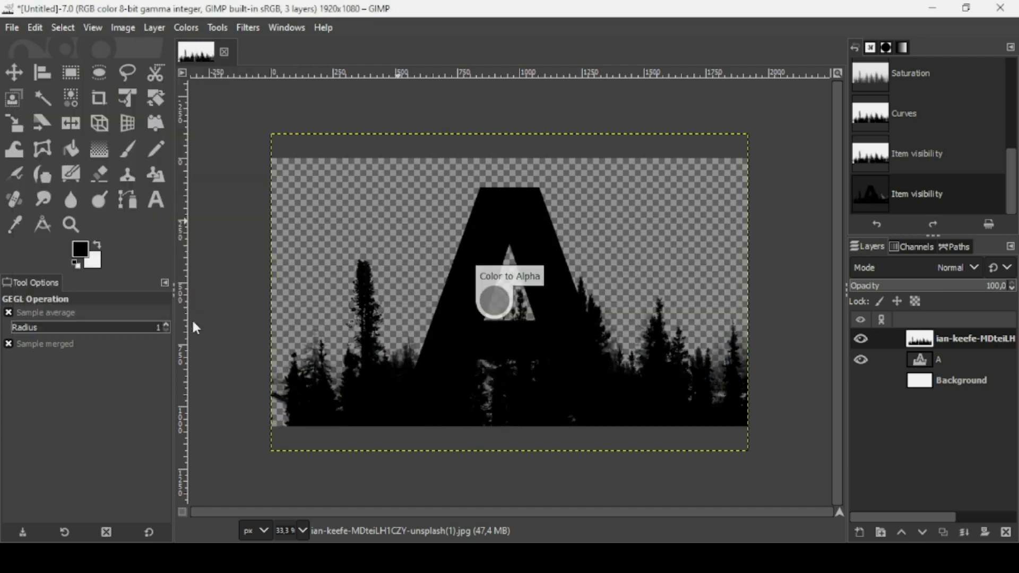
Lower the letter A layer's opacity to 64.2 and show the Background layer again.
click(924, 357)
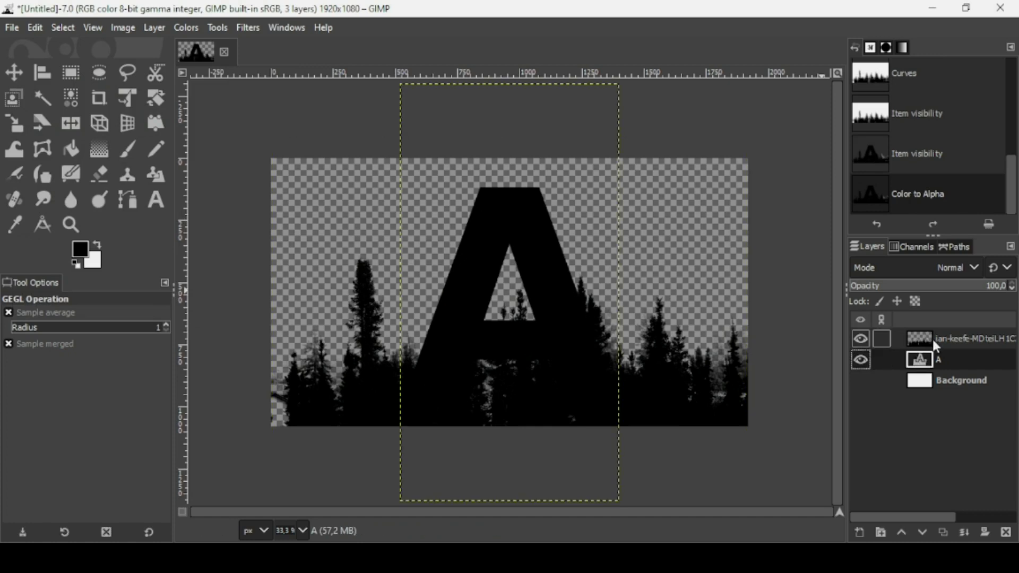
click(955, 294)
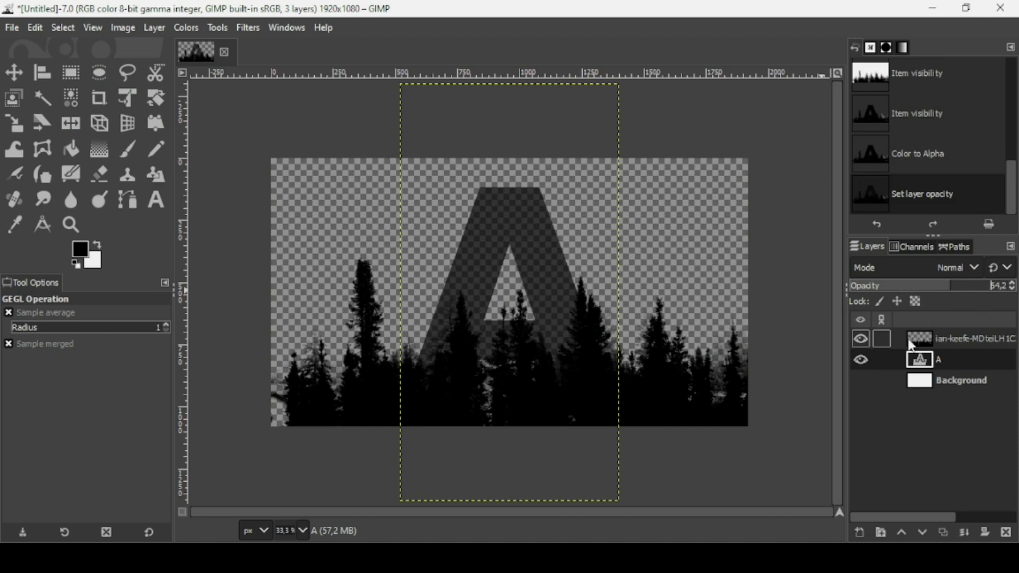
click(860, 380)
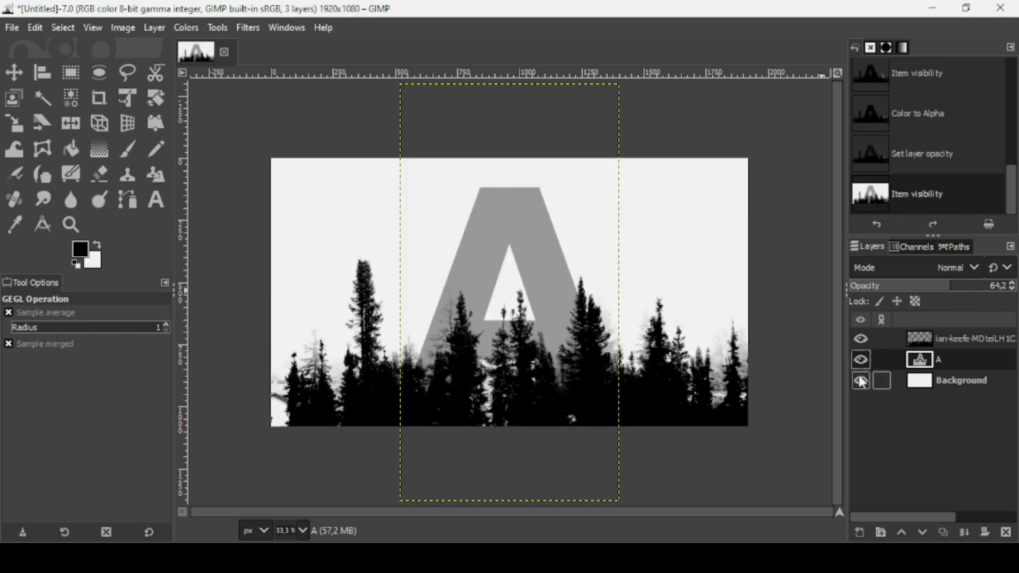
click(922, 333)
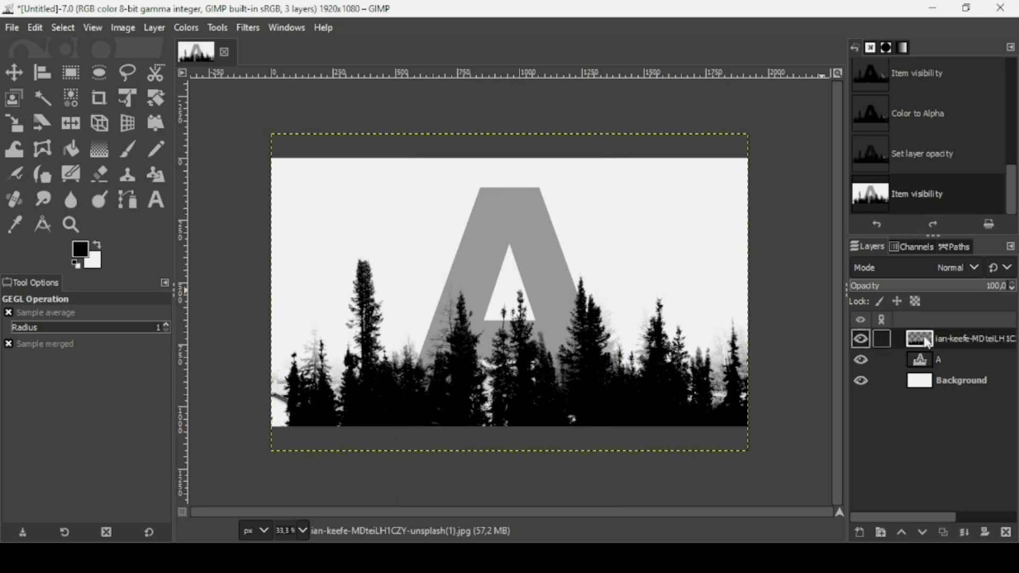
Fill the Background layer with light grey b4b4b4.
click(923, 386)
click(82, 250)
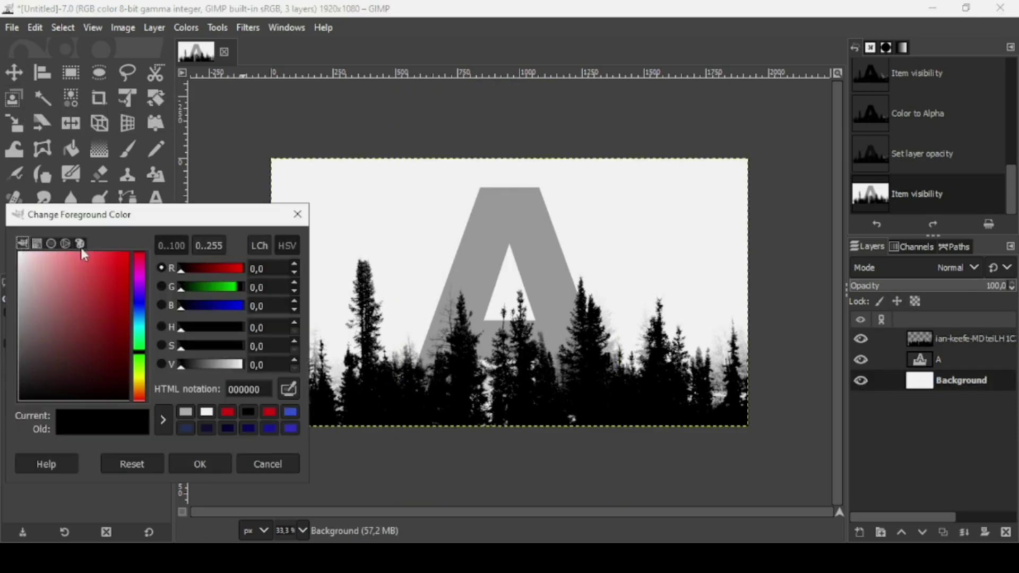
drag(21, 296, 11, 295)
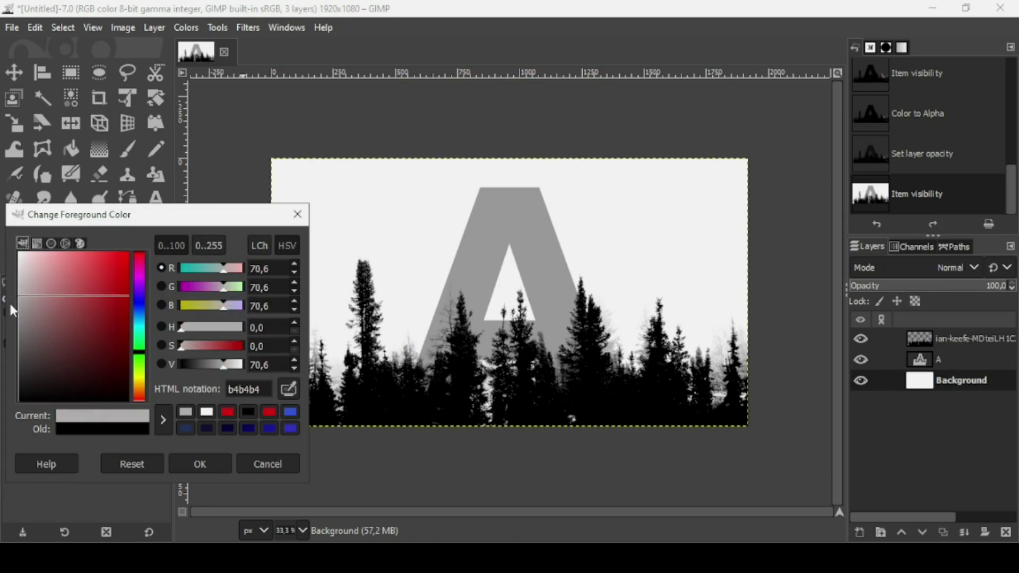
click(191, 463)
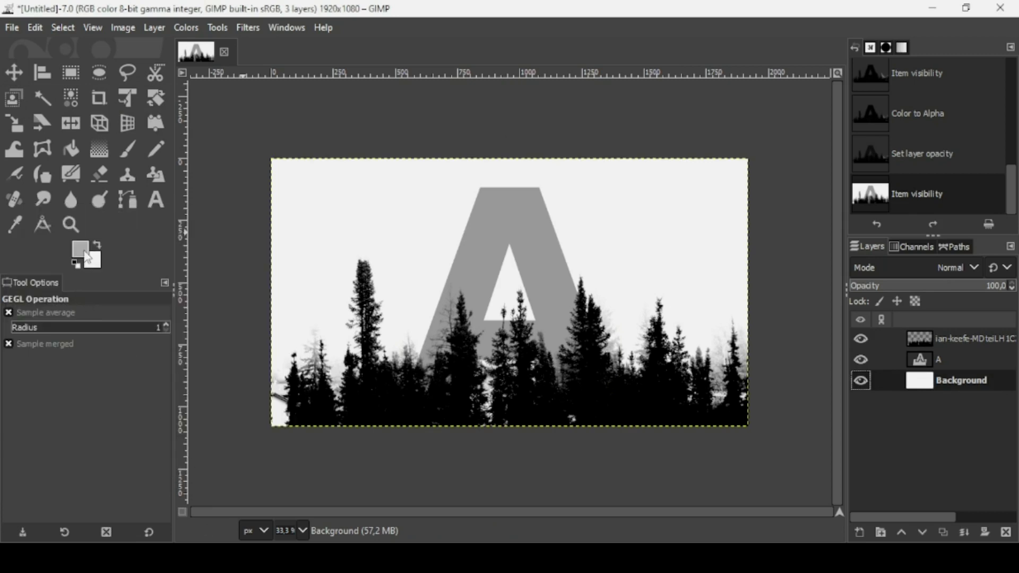
drag(428, 255, 430, 249)
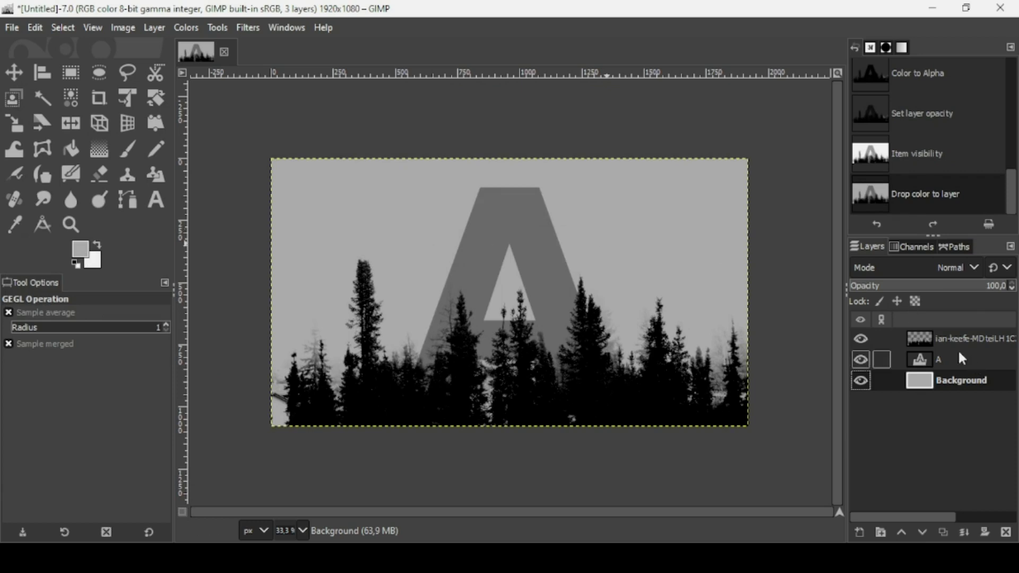
click(941, 338)
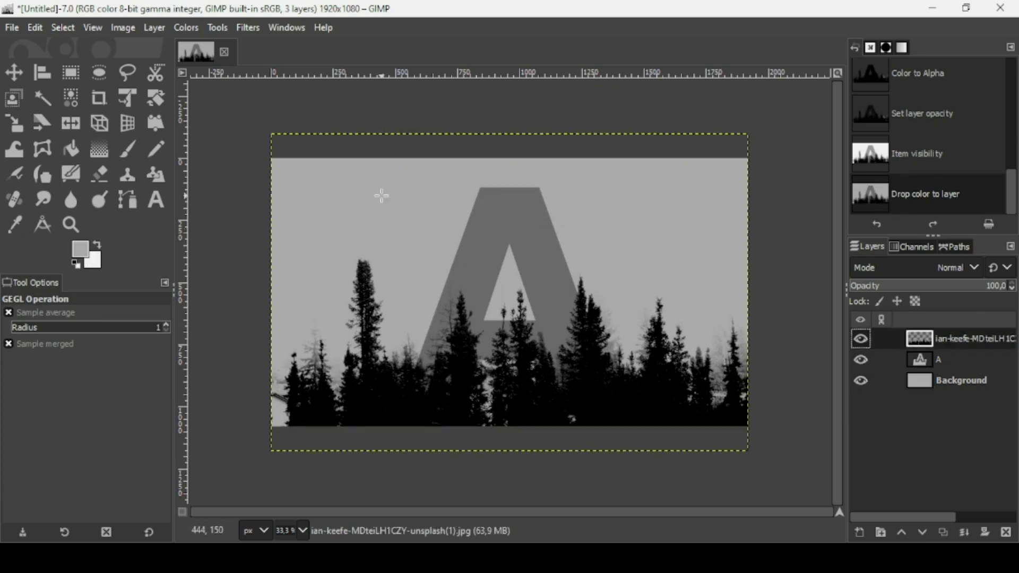
Move the tree photo higher and begin enlarging it around its centre.
click(14, 73)
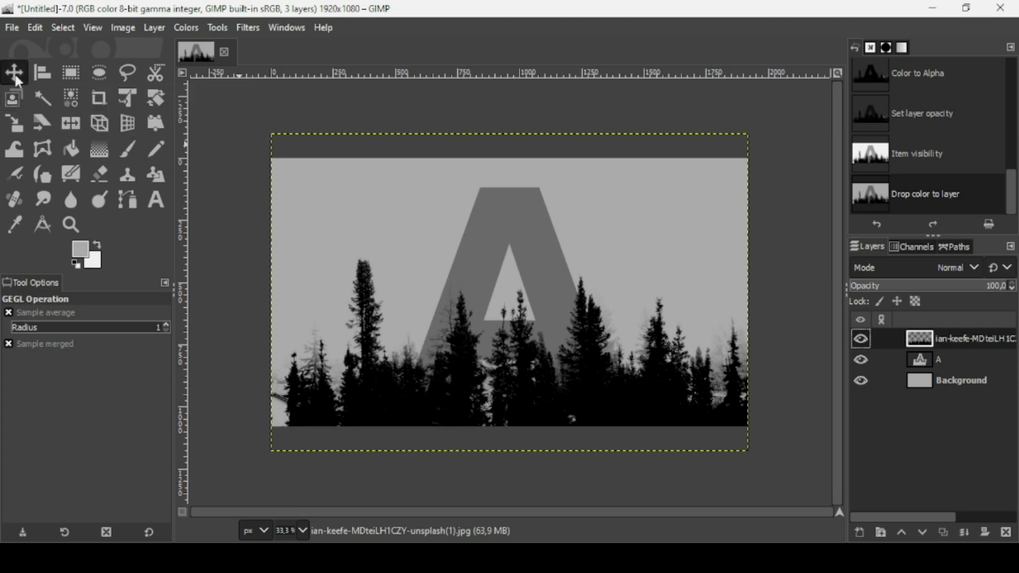
drag(614, 370, 606, 312)
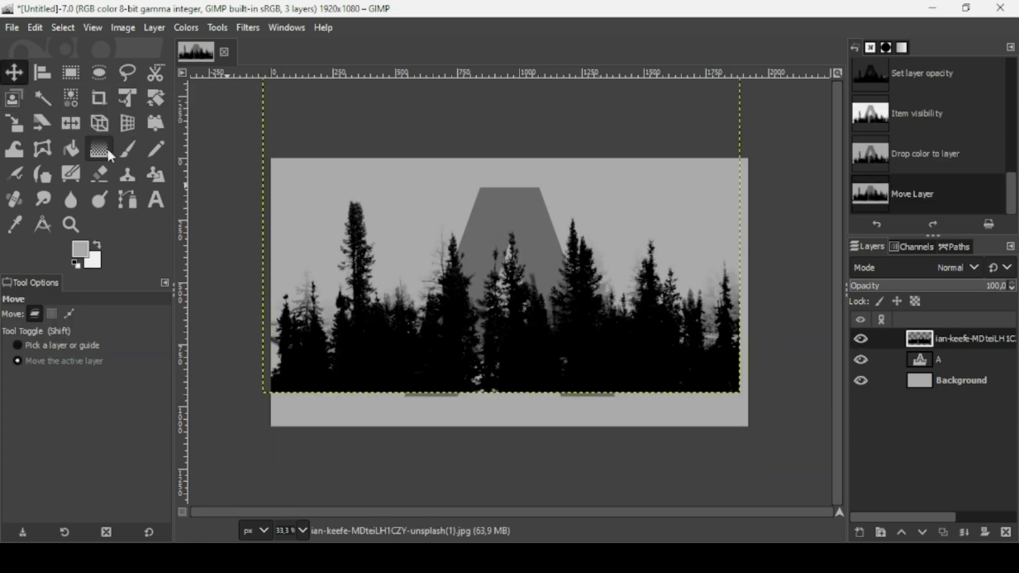
click(12, 126)
click(540, 278)
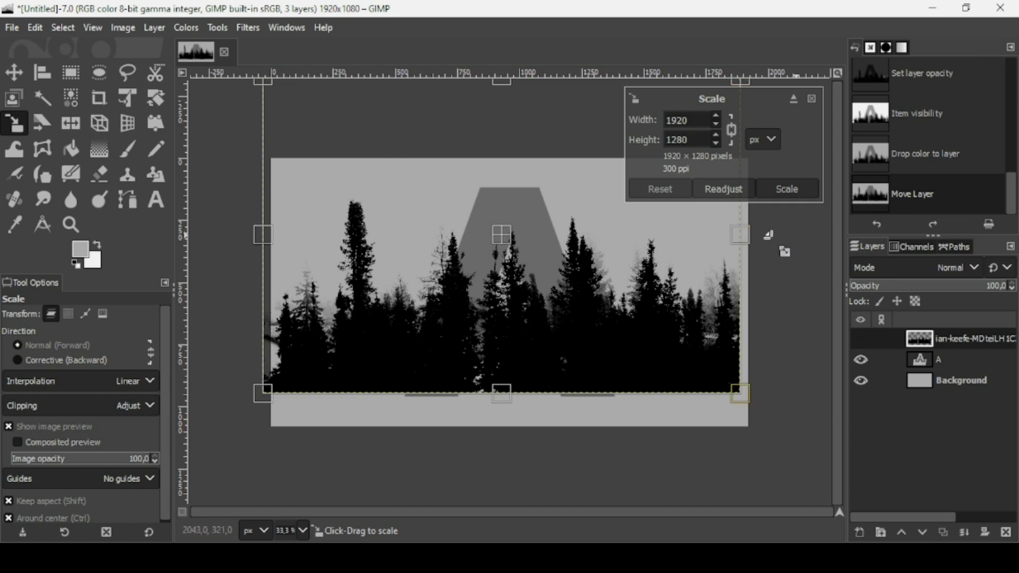
drag(742, 237, 782, 237)
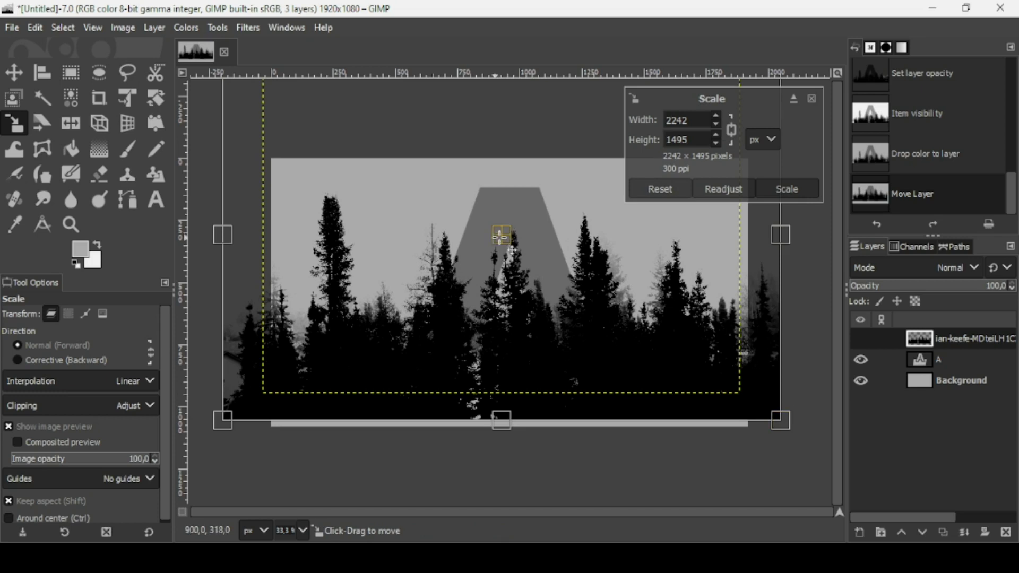
drag(512, 249, 533, 203)
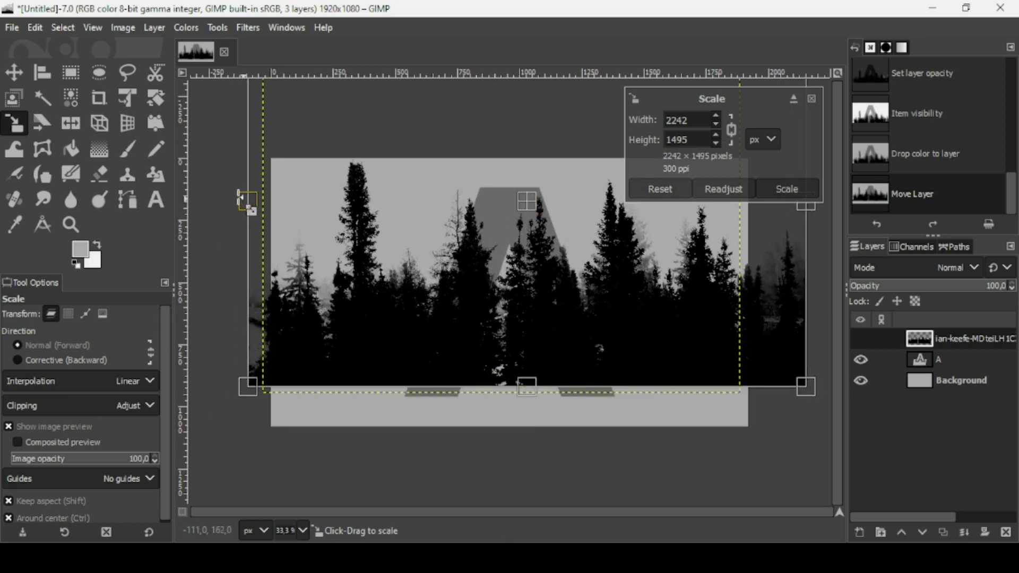
Enlarge and reposition the tree photo to 2647 × 1765 so the trees span the canvas.
drag(247, 201, 212, 201)
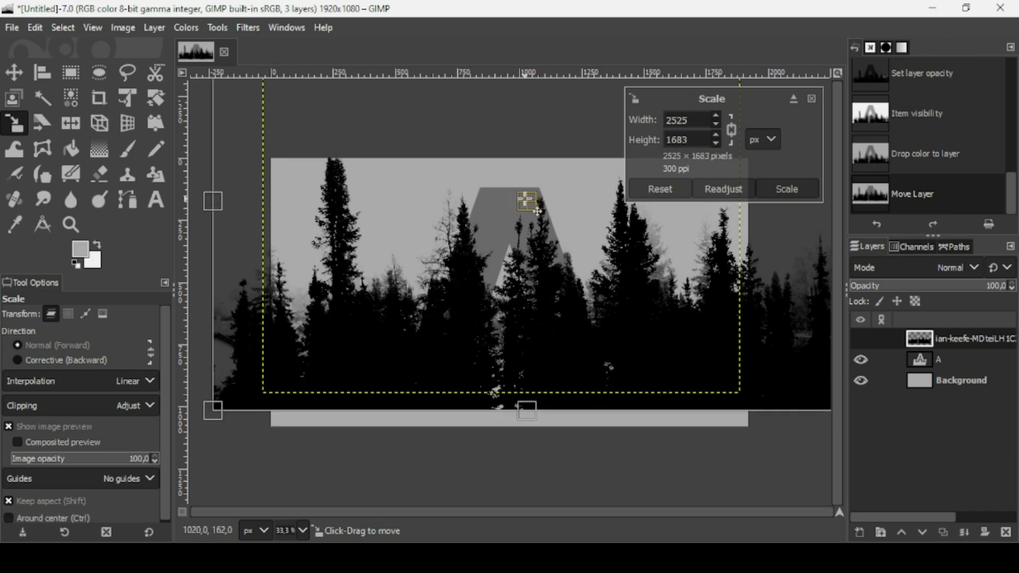
drag(536, 211, 513, 192)
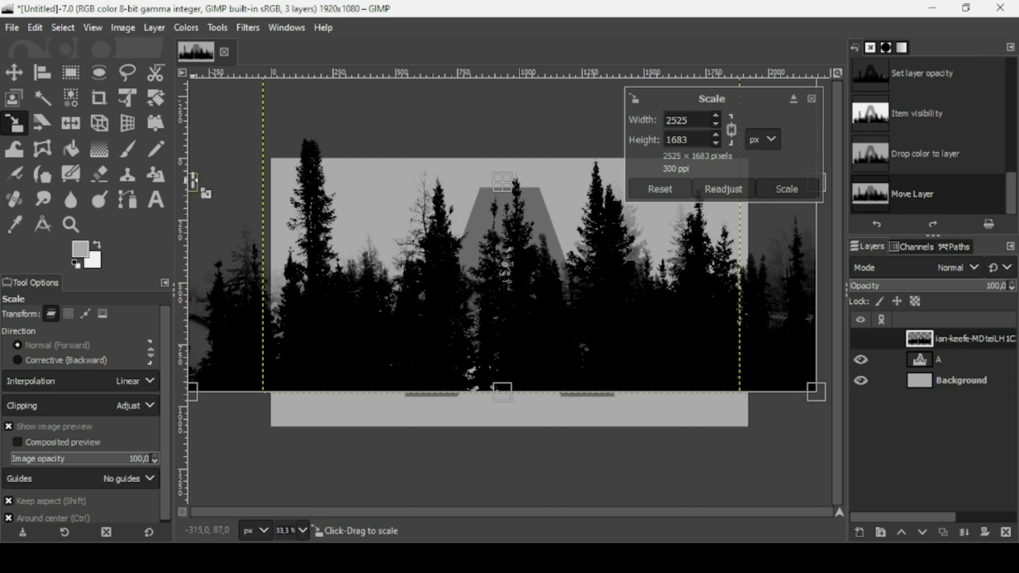
drag(194, 185, 182, 191)
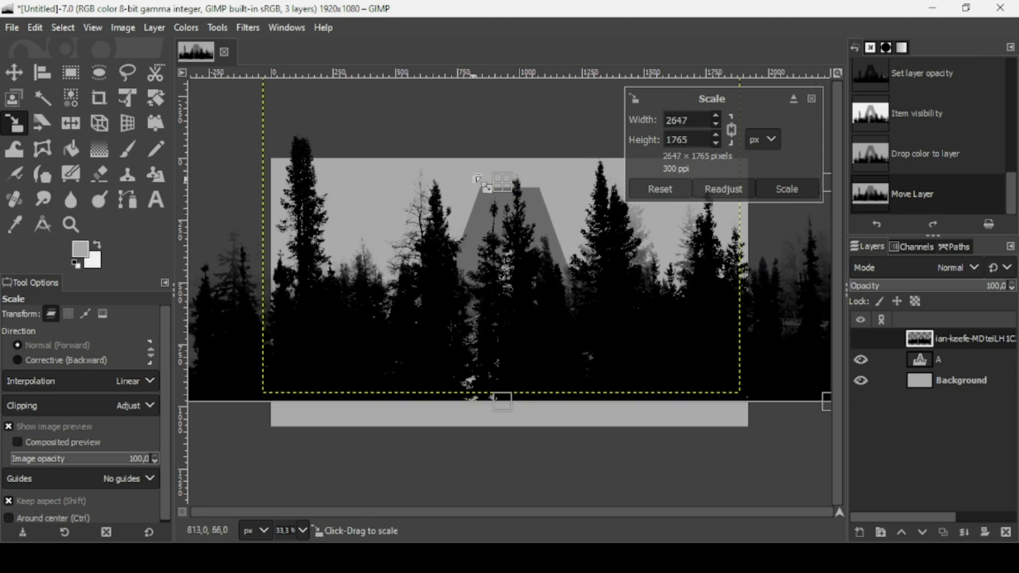
drag(509, 190, 514, 191)
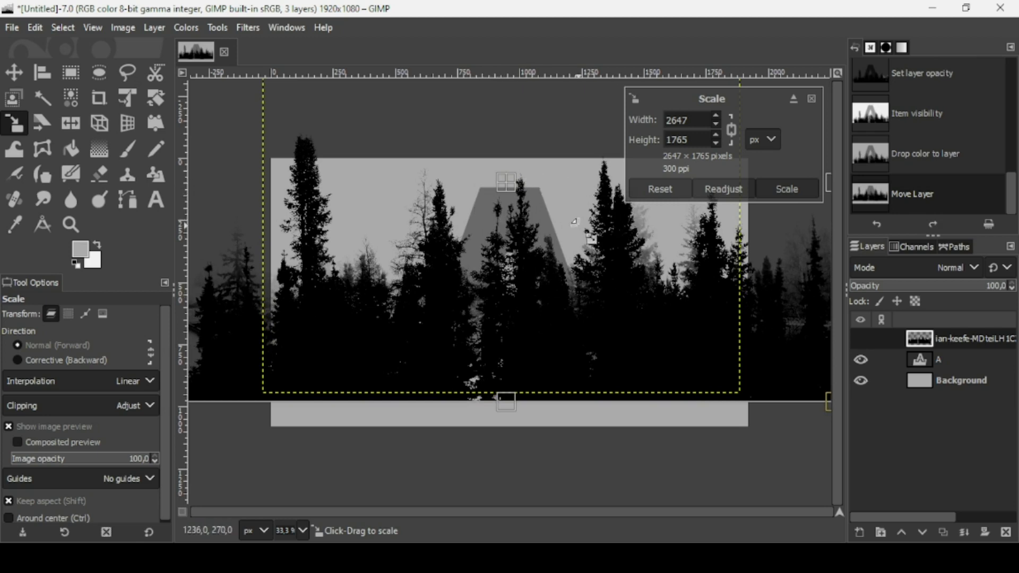
drag(517, 199, 519, 197)
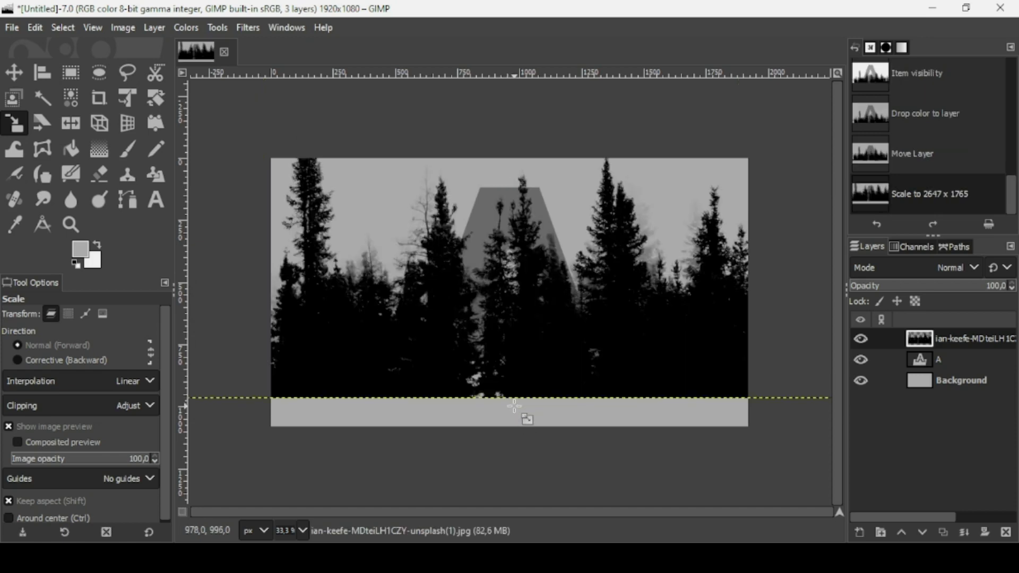
Load the letter A's alpha as a selection, hide the A layer, and select the tree layer.
click(928, 365)
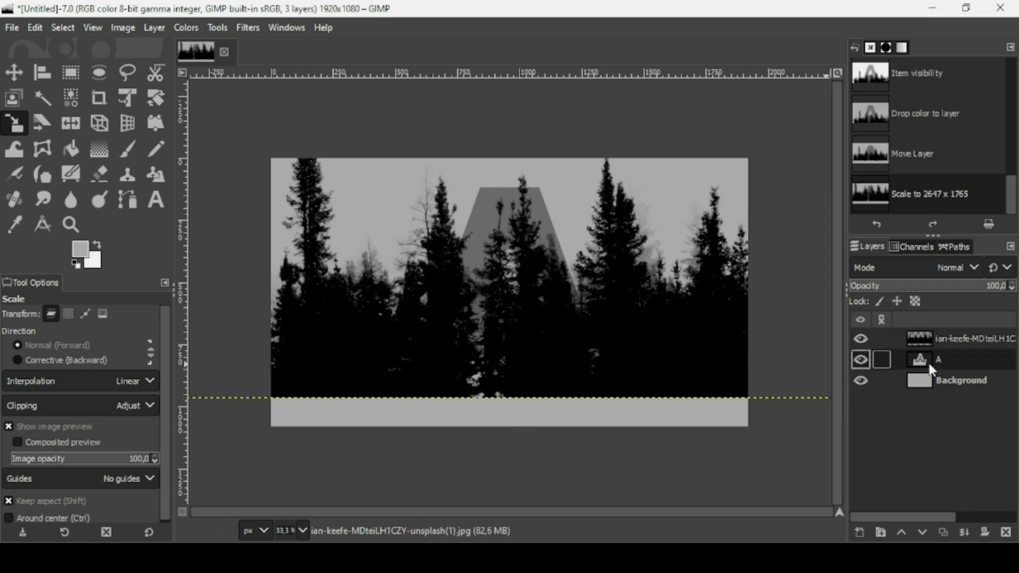
right_click(923, 362)
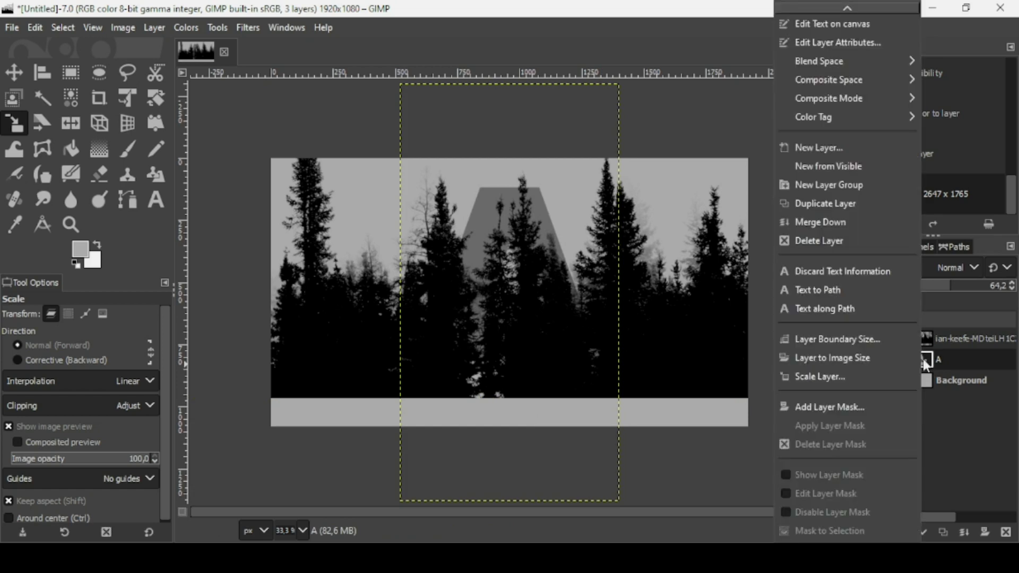
scroll(852, 511, down, 3)
click(851, 501)
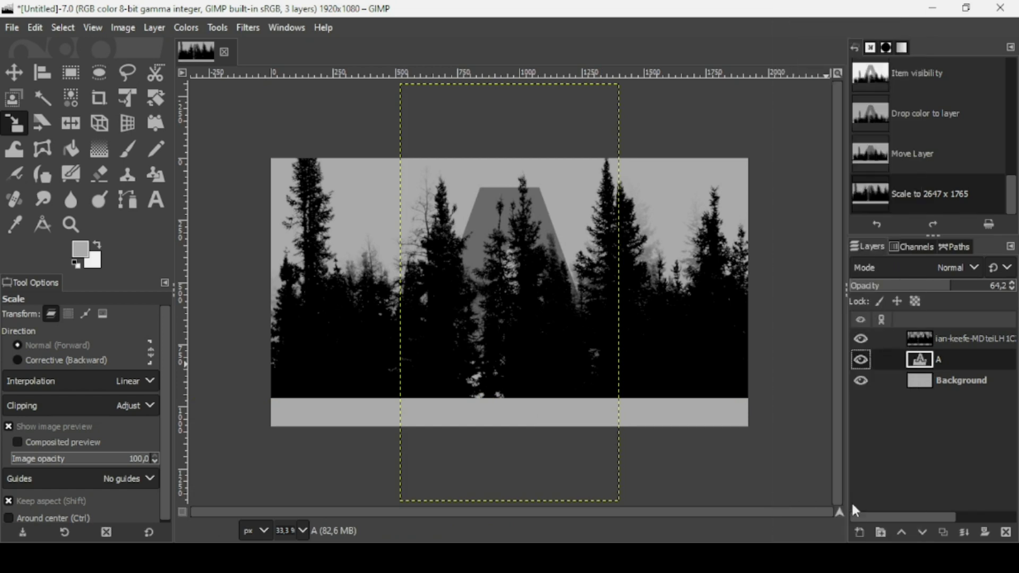
click(861, 358)
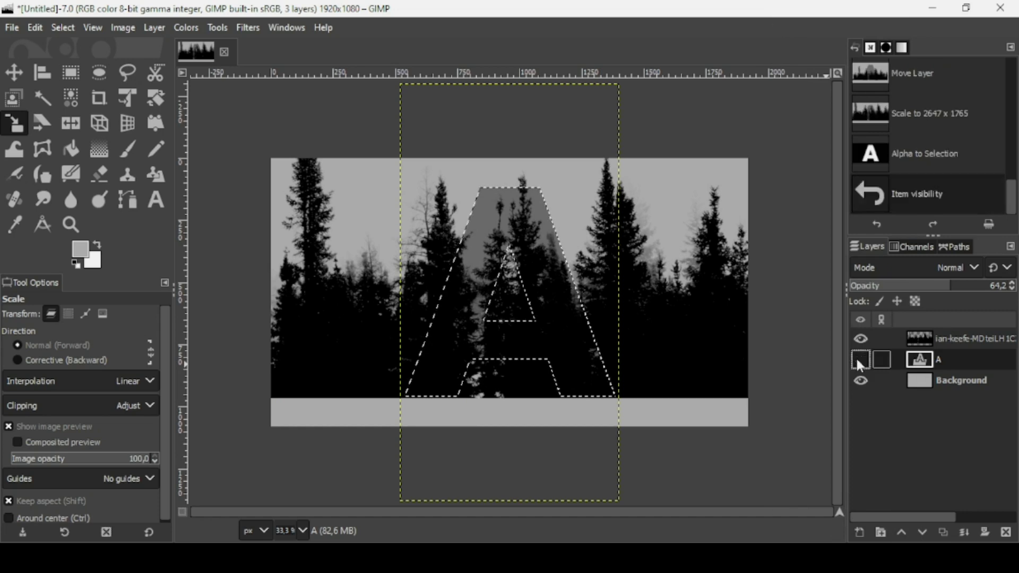
click(920, 342)
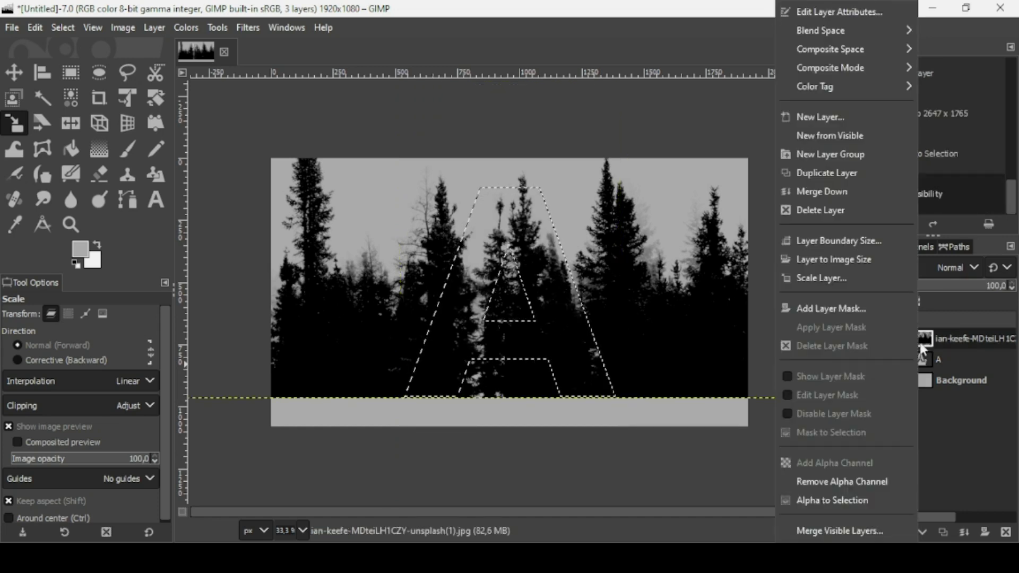
Add a selection-based layer mask to the tree photo, then undo it.
click(884, 311)
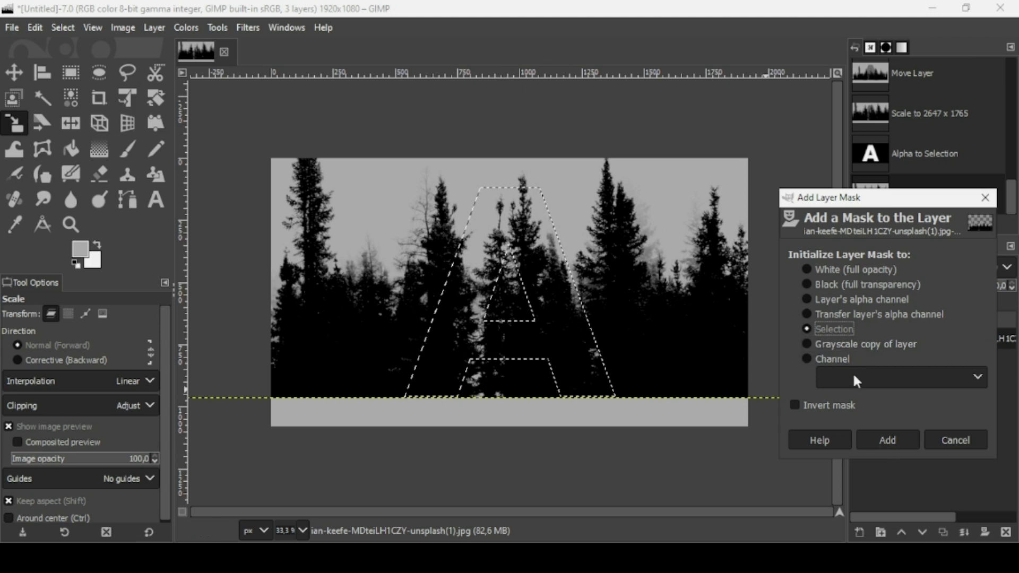
click(895, 440)
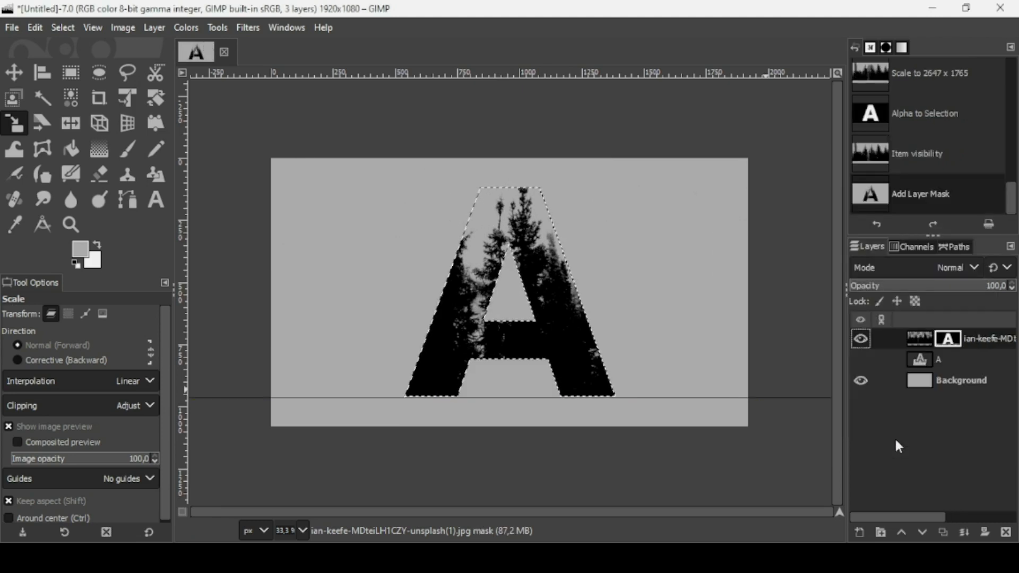
key(ctrl+z)
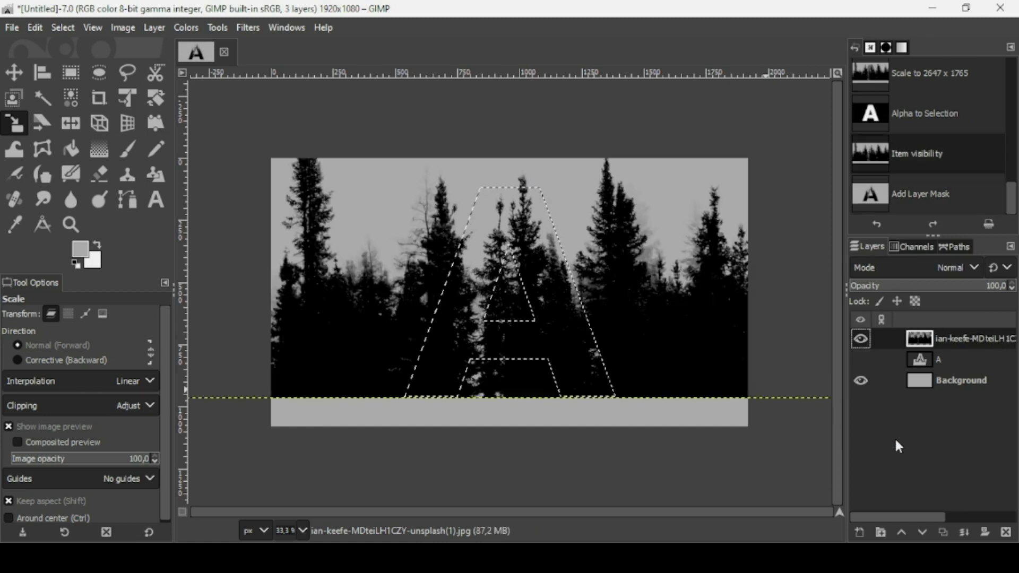
Nudge the forest photo down and mask it with the letter A selection.
click(22, 75)
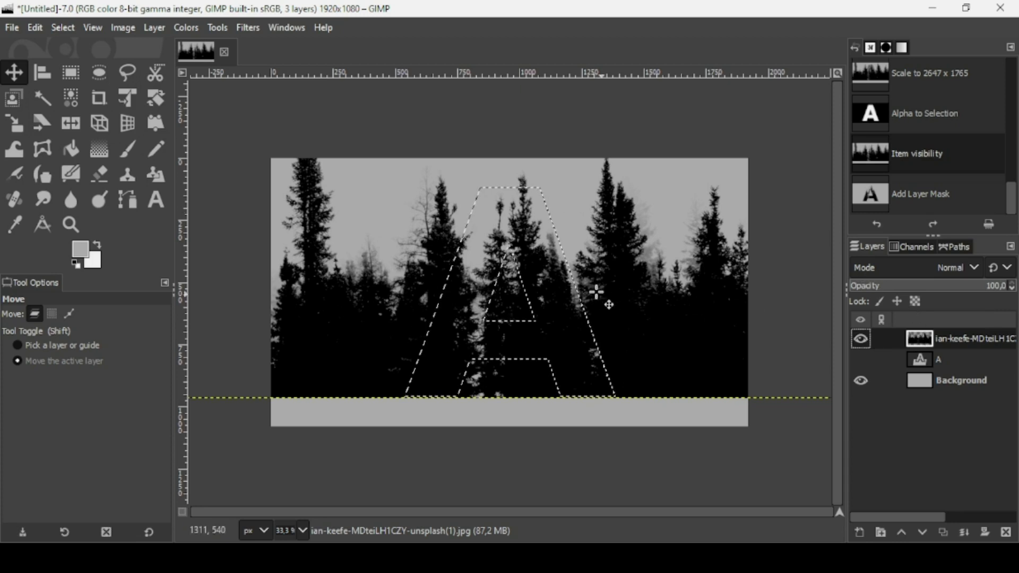
drag(596, 293, 596, 307)
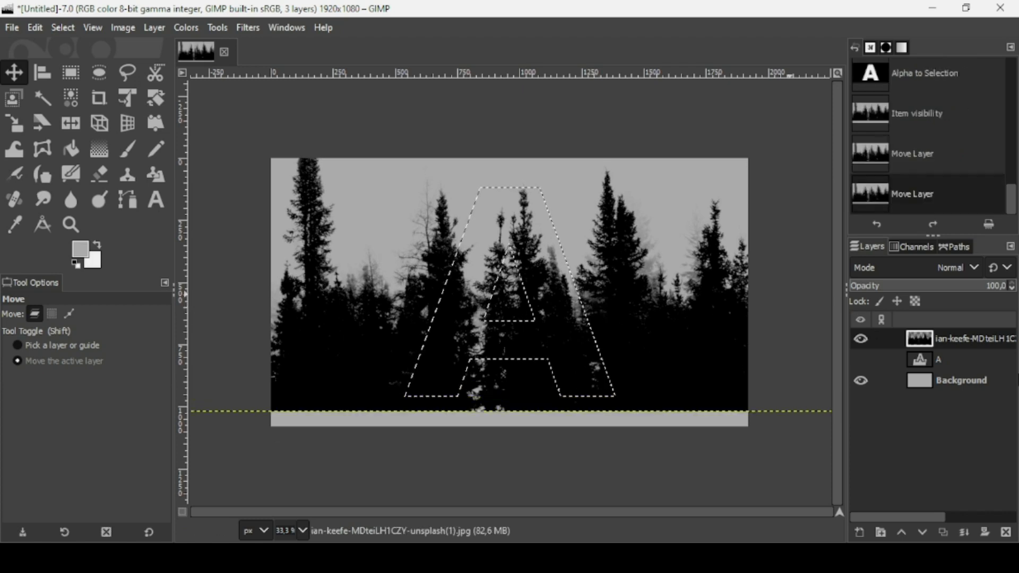
right_click(930, 343)
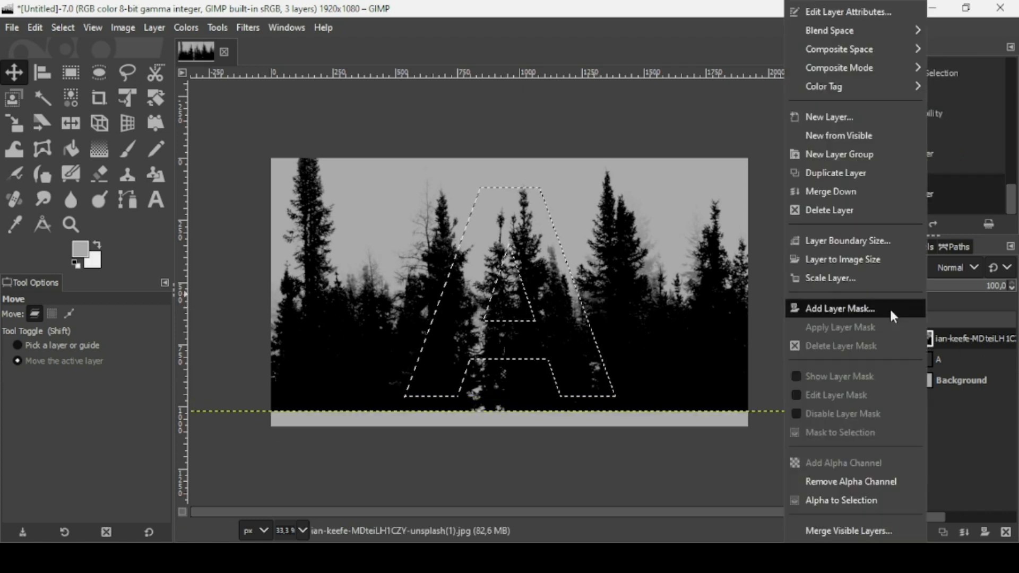
click(890, 307)
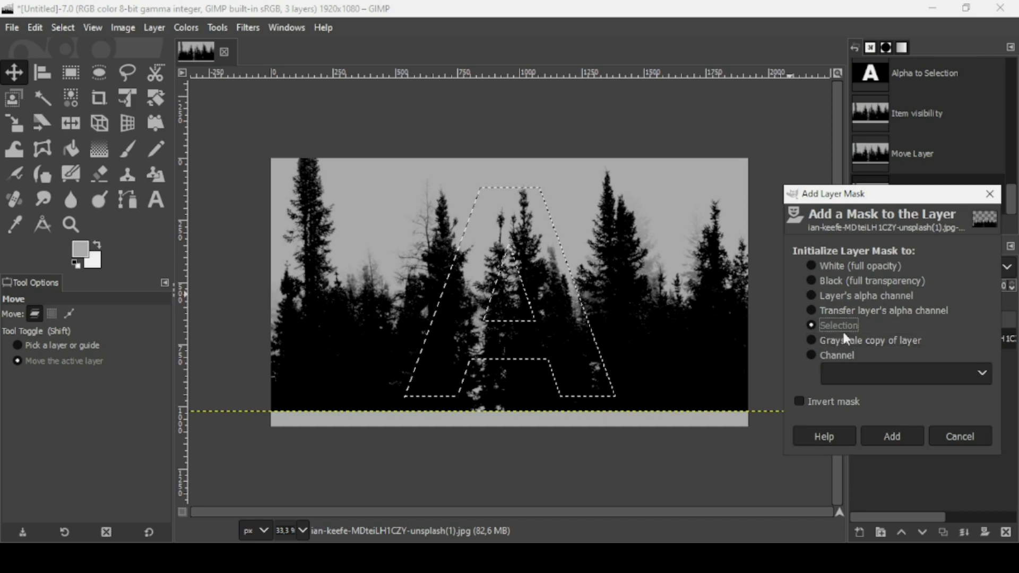
click(898, 436)
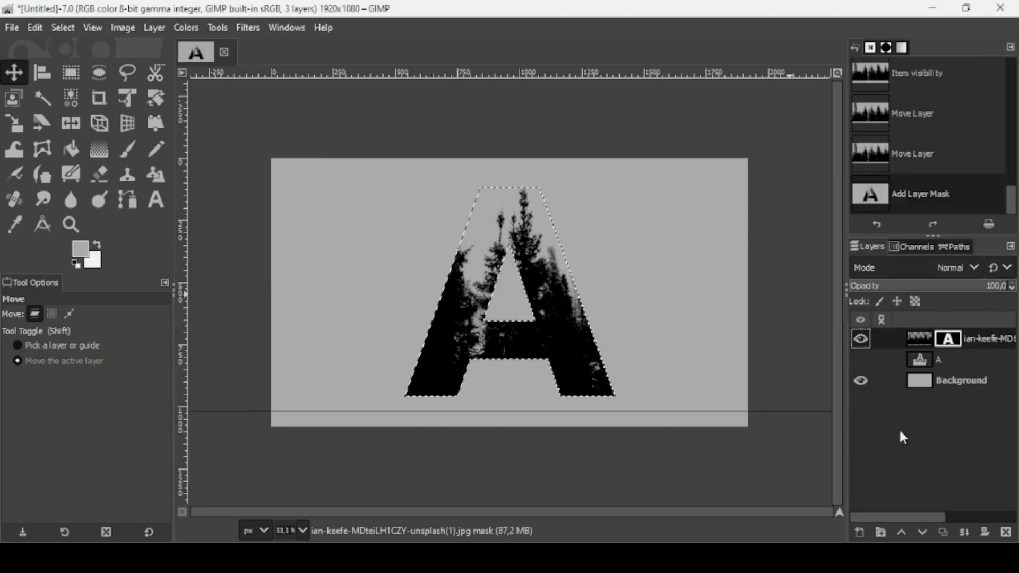
Apply the layer mask, clear the selection, and fit the forest layer to image size.
right_click(912, 335)
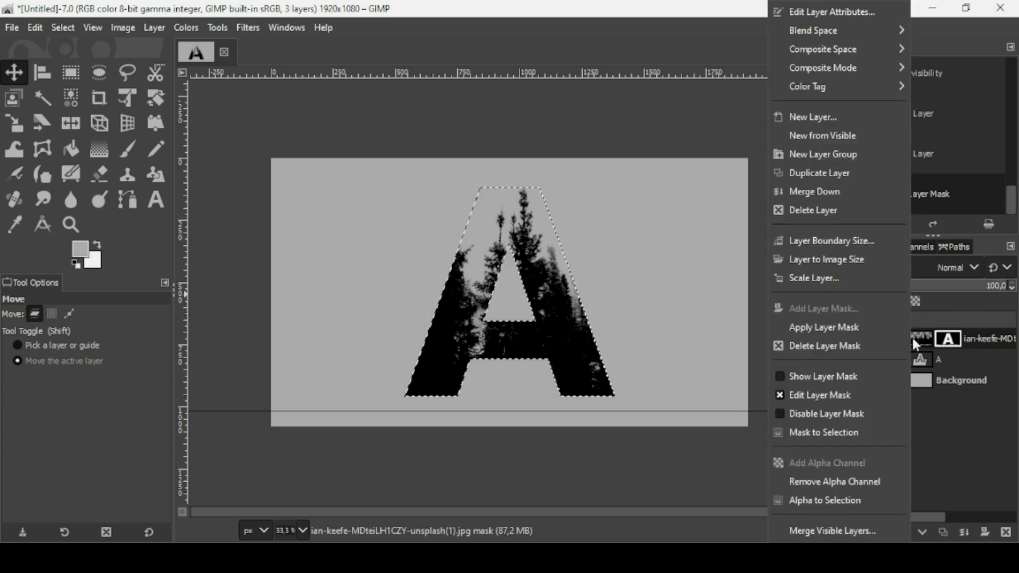
click(881, 327)
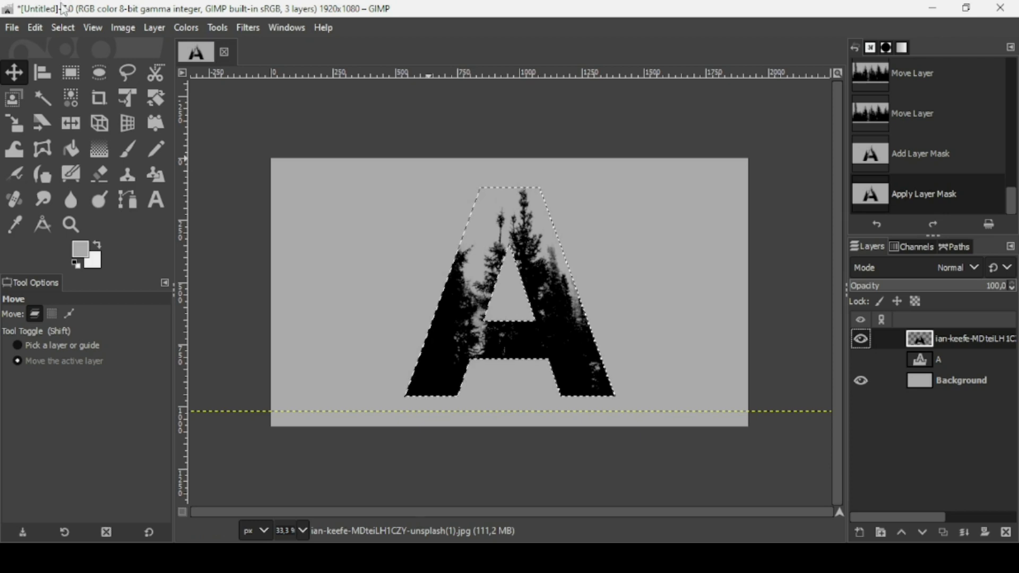
click(71, 30)
click(83, 69)
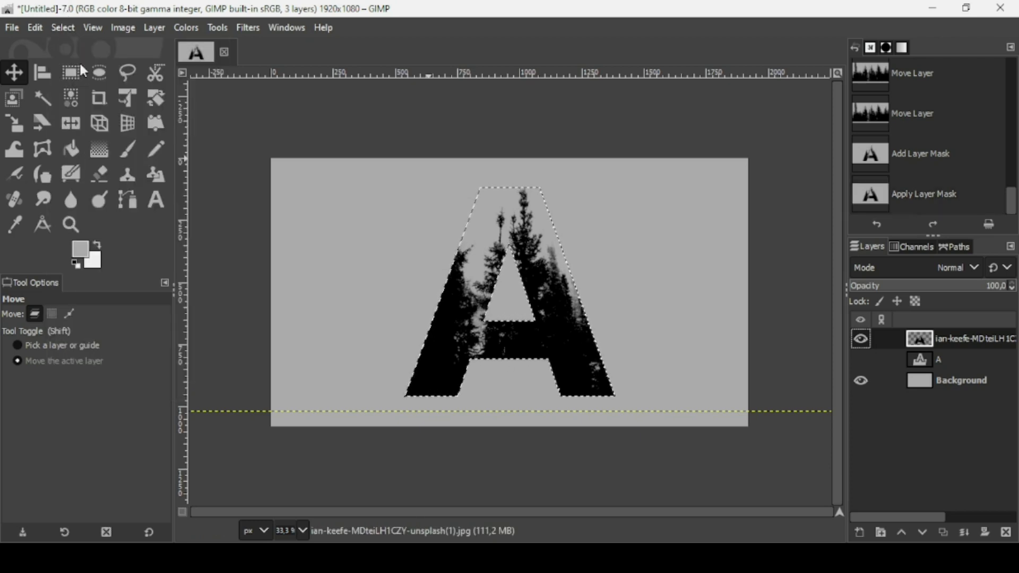
right_click(932, 342)
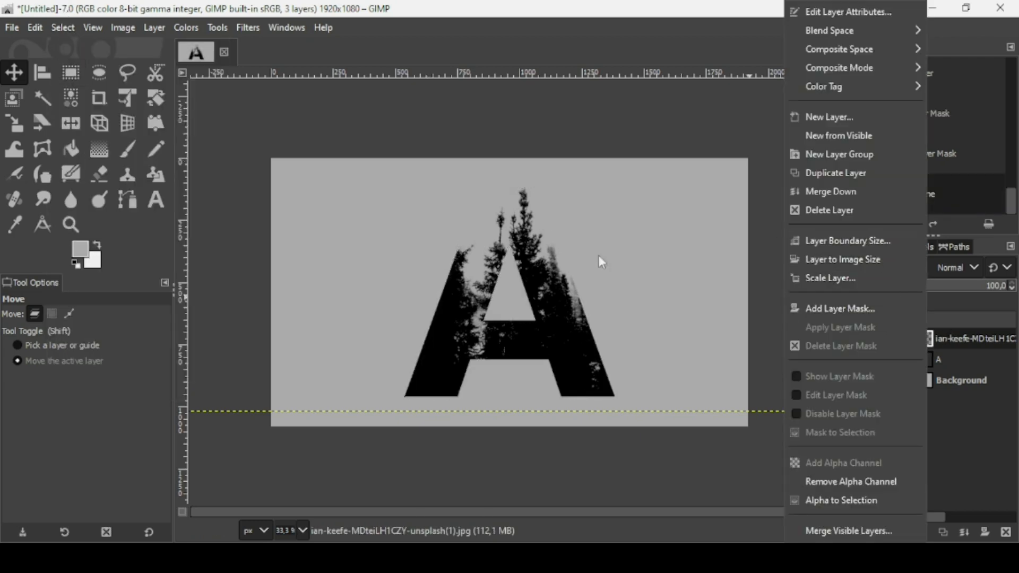
click(844, 262)
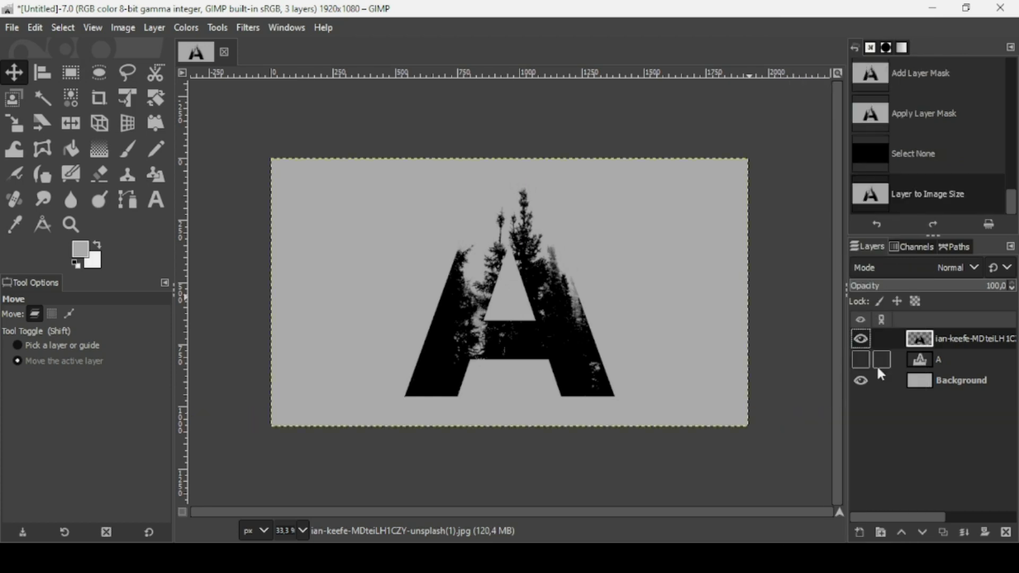
Drag the allef-vinicius portrait JPG from File Explorer onto the GIMP canvas.
key(alt+Tab)
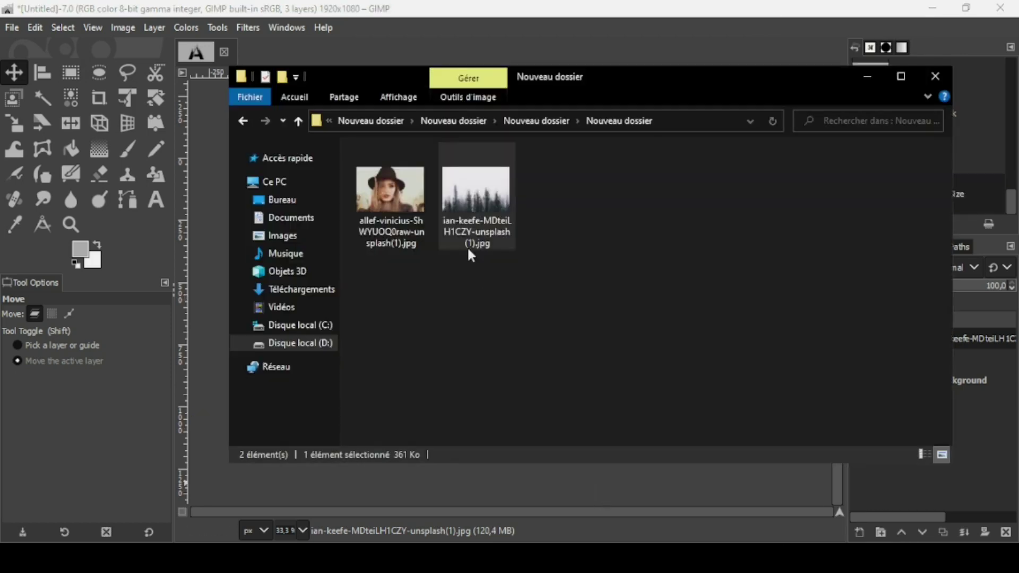
drag(384, 196, 398, 492)
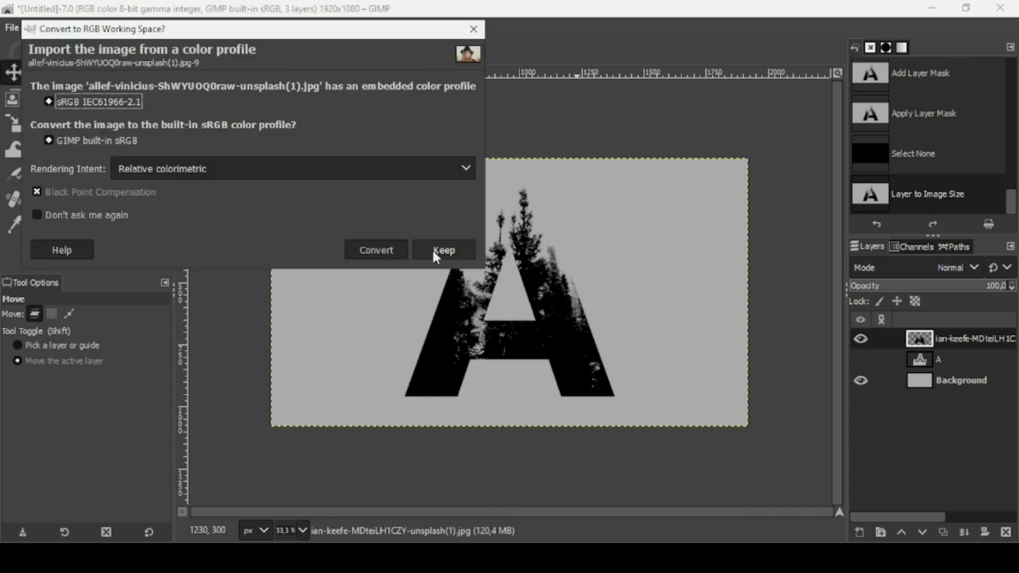
Keep the photo's sRGB profile and desaturate the portrait with Saturation scale 0.
click(433, 255)
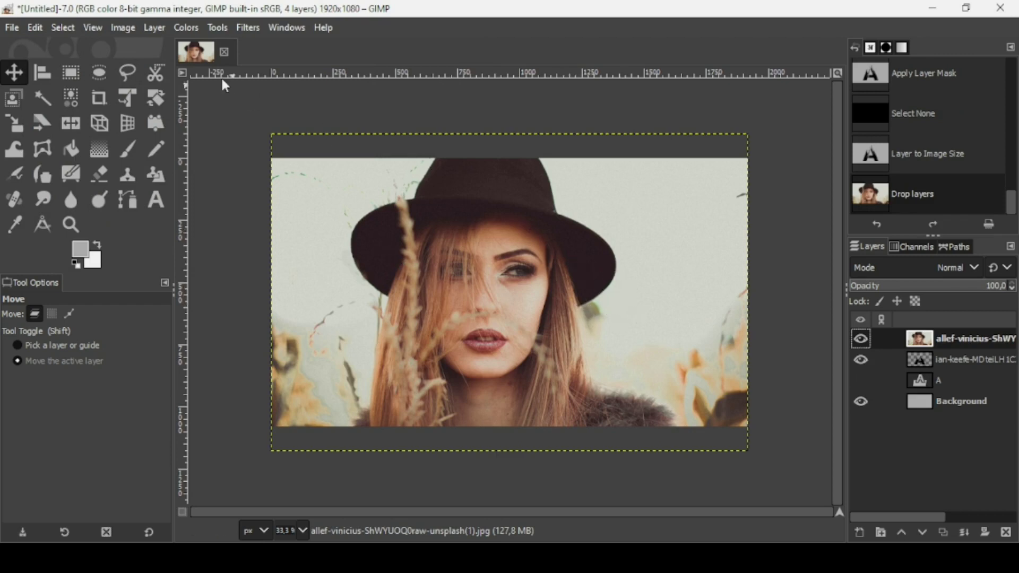
click(186, 28)
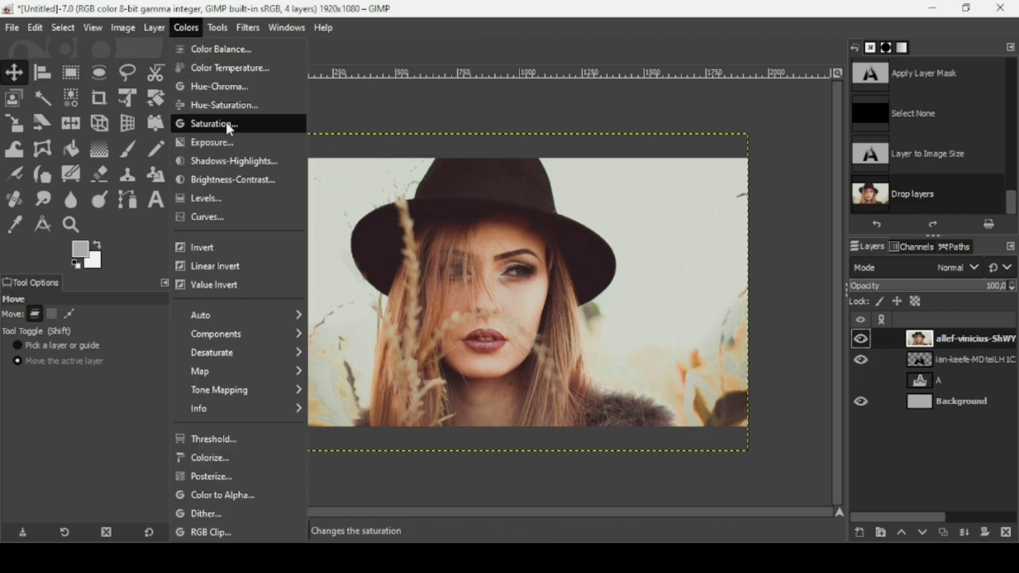
click(227, 123)
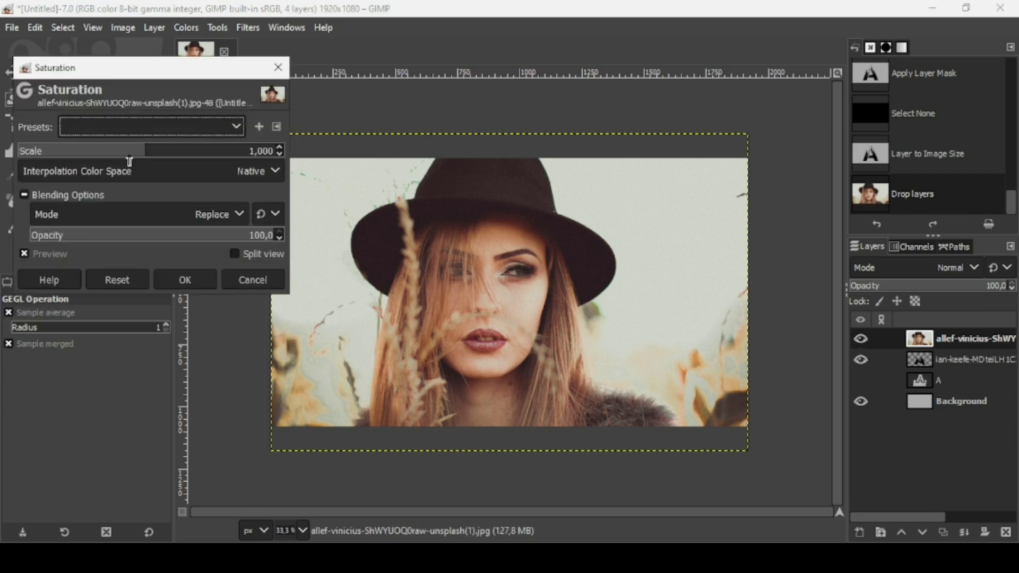
drag(118, 157, 3, 158)
click(201, 280)
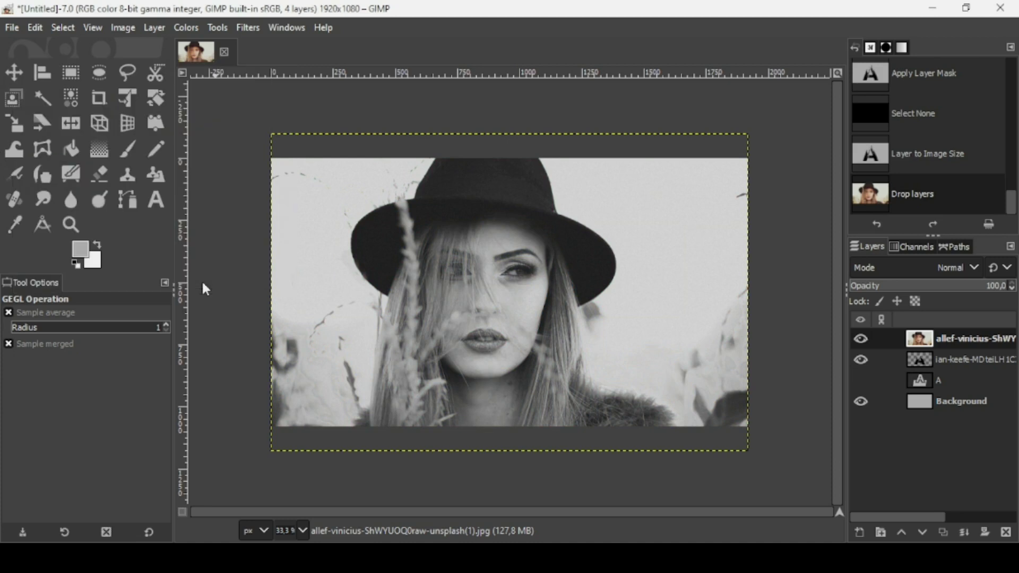
Set the portrait layer opacity to 47.6 and nudge it so the face sits over the A.
click(925, 291)
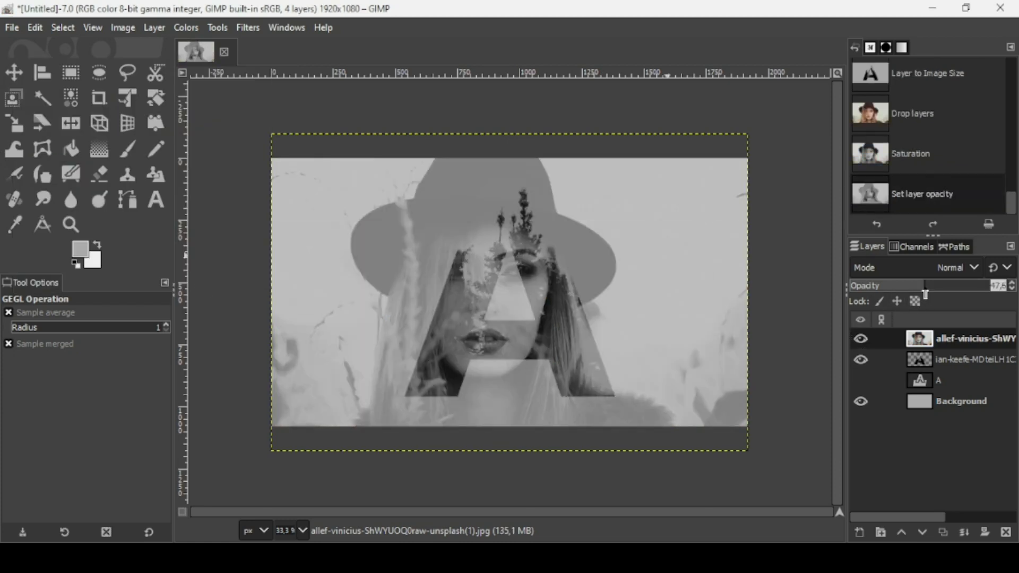
click(10, 78)
drag(594, 333, 615, 339)
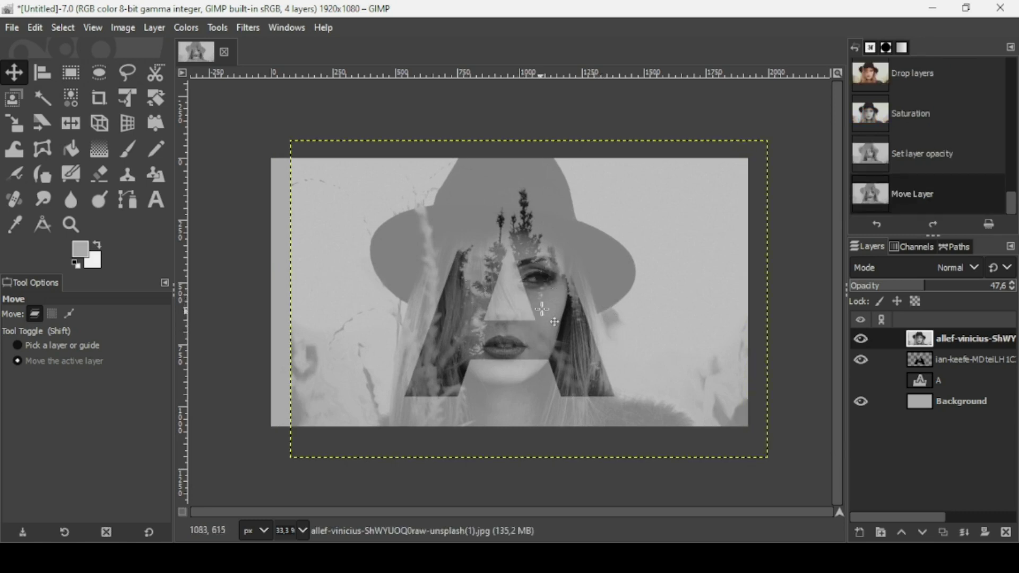
drag(547, 288, 554, 290)
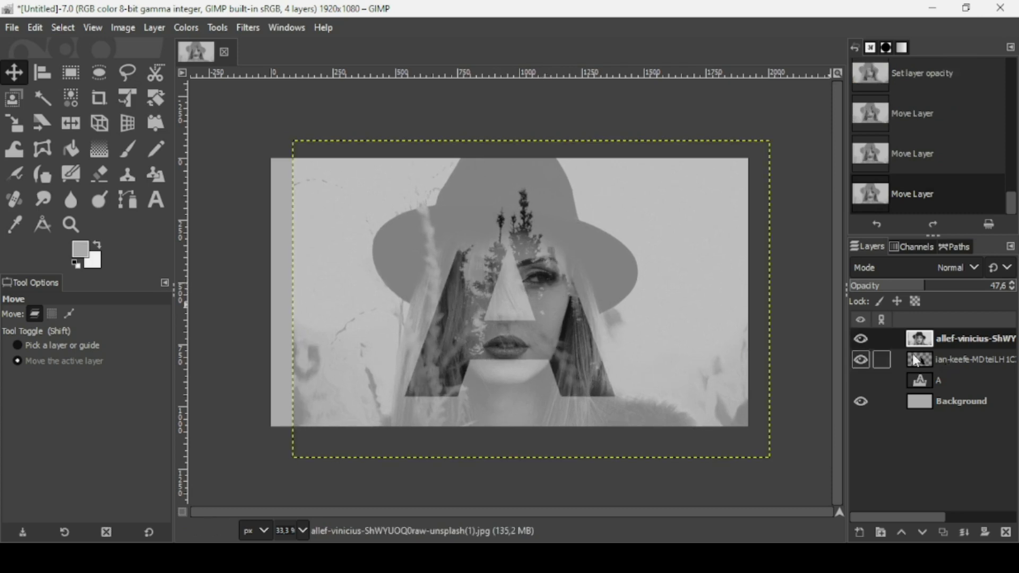
click(917, 360)
Turn the forest layer's alpha into an A-shaped selection.
click(860, 359)
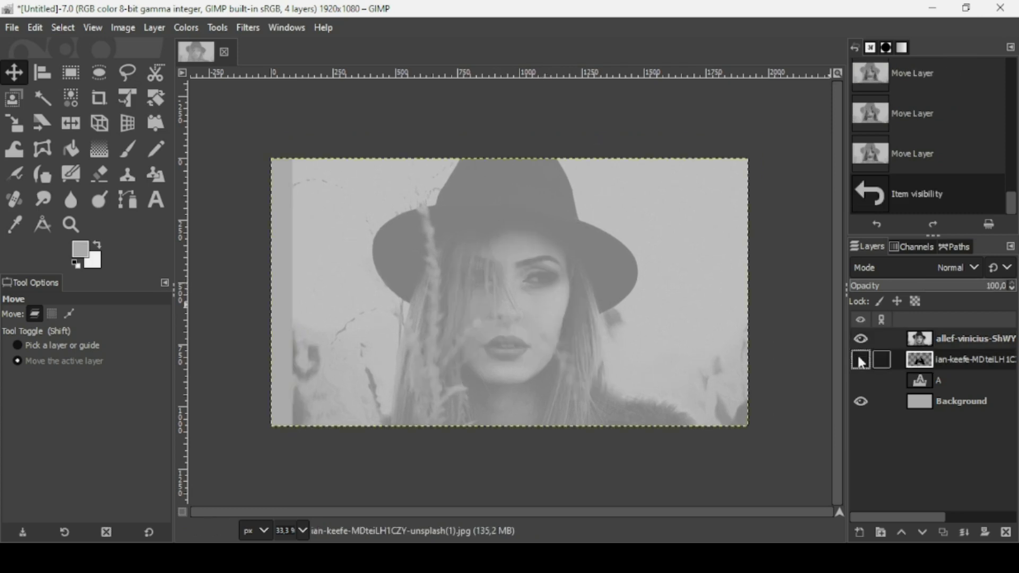
click(860, 360)
right_click(927, 363)
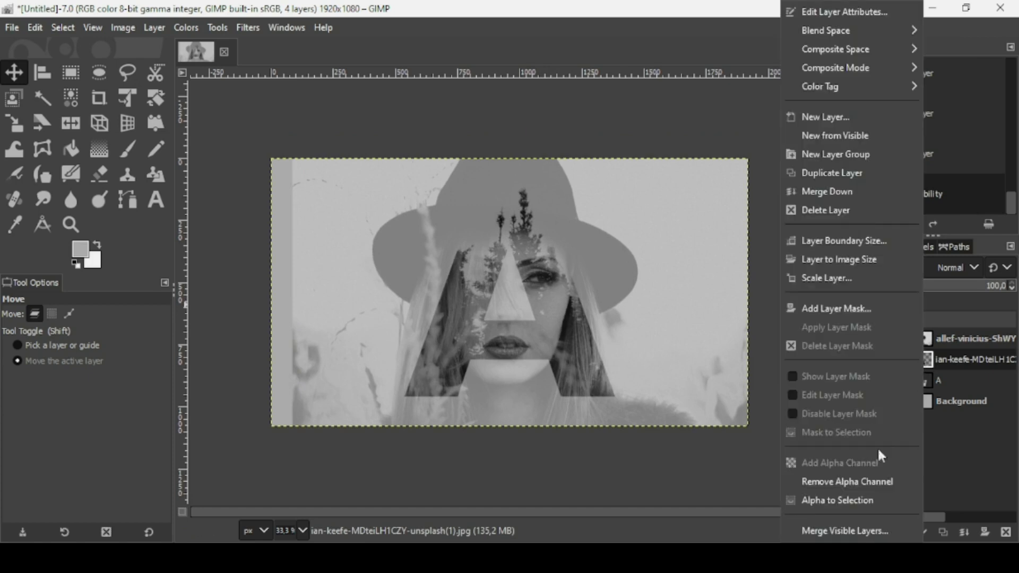
click(862, 499)
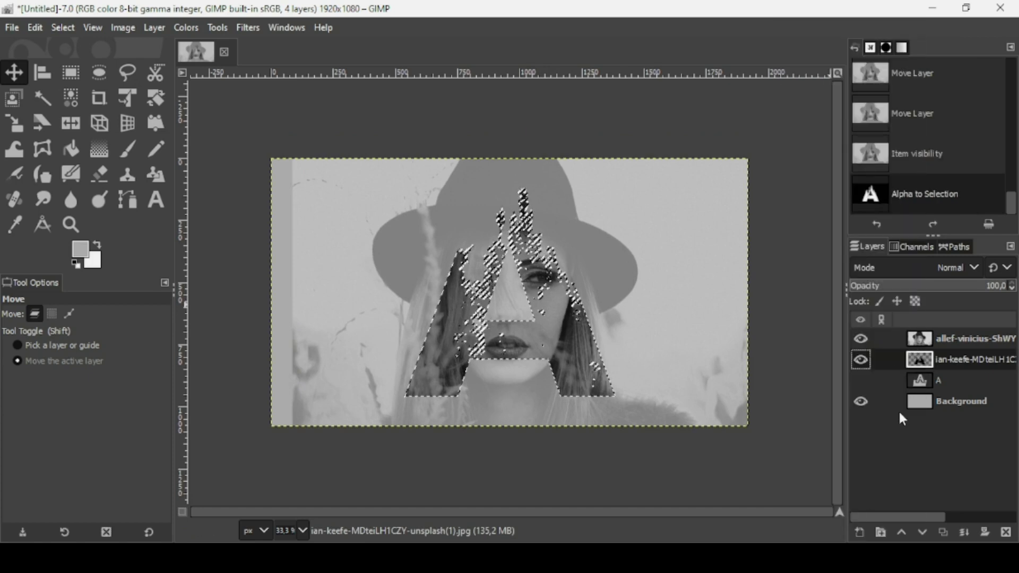
Add a layer mask from the A selection to the portrait layer and apply it.
click(926, 344)
right_click(927, 344)
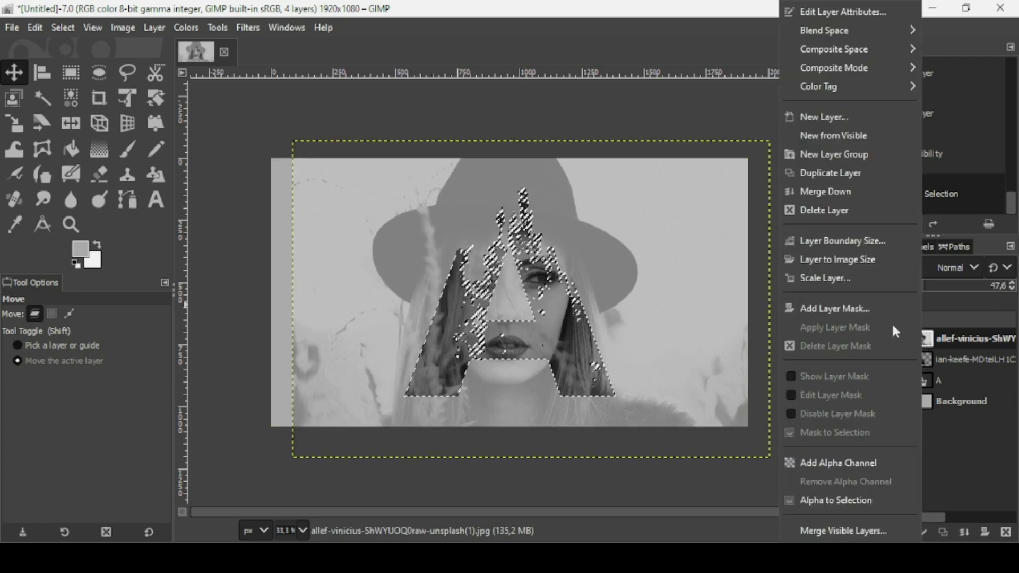
click(881, 310)
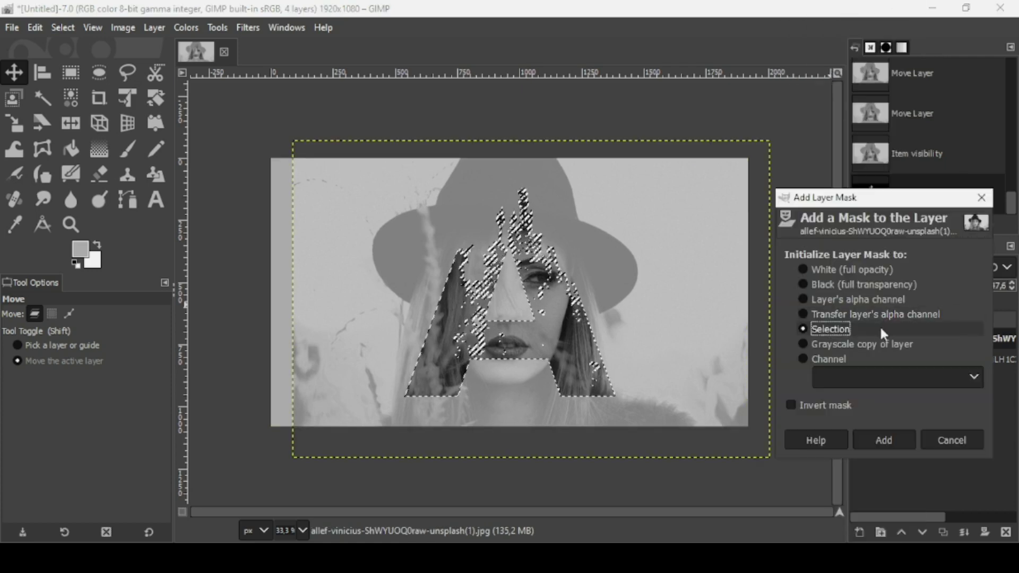
click(890, 439)
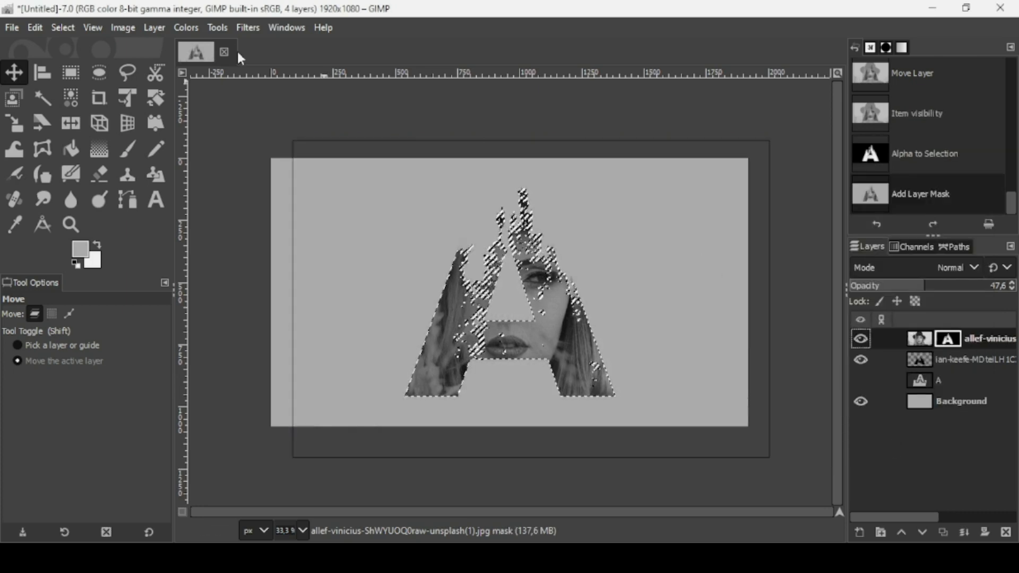
right_click(923, 339)
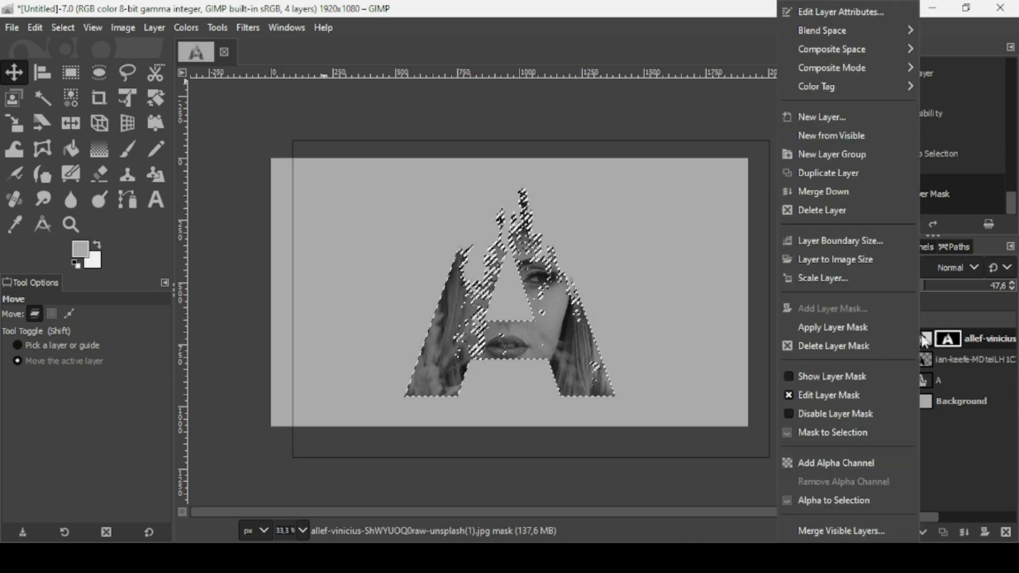
click(879, 329)
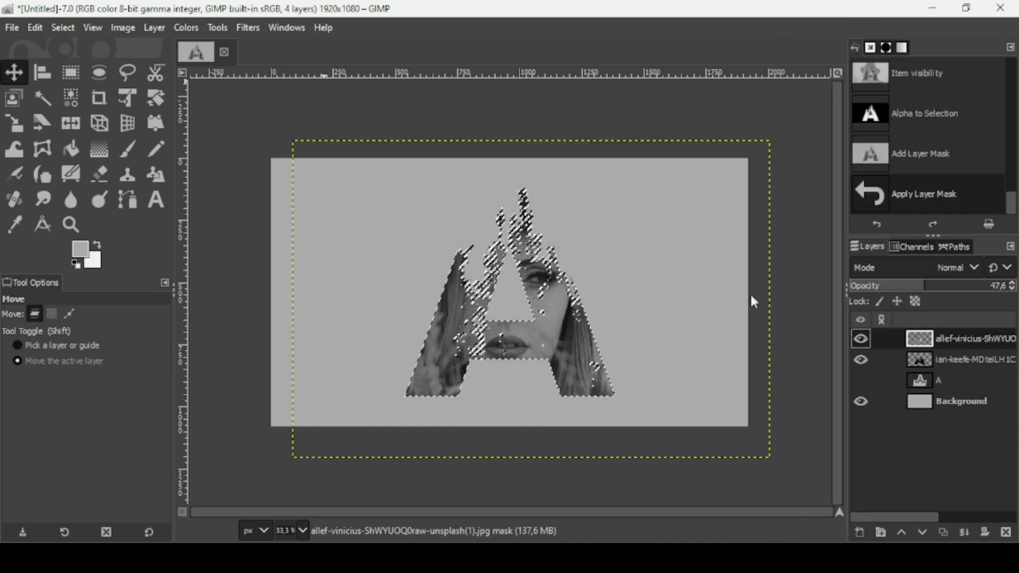
click(65, 28)
Clear the selection, merge the portrait into the forest layer, and delete the A letter layer.
click(71, 66)
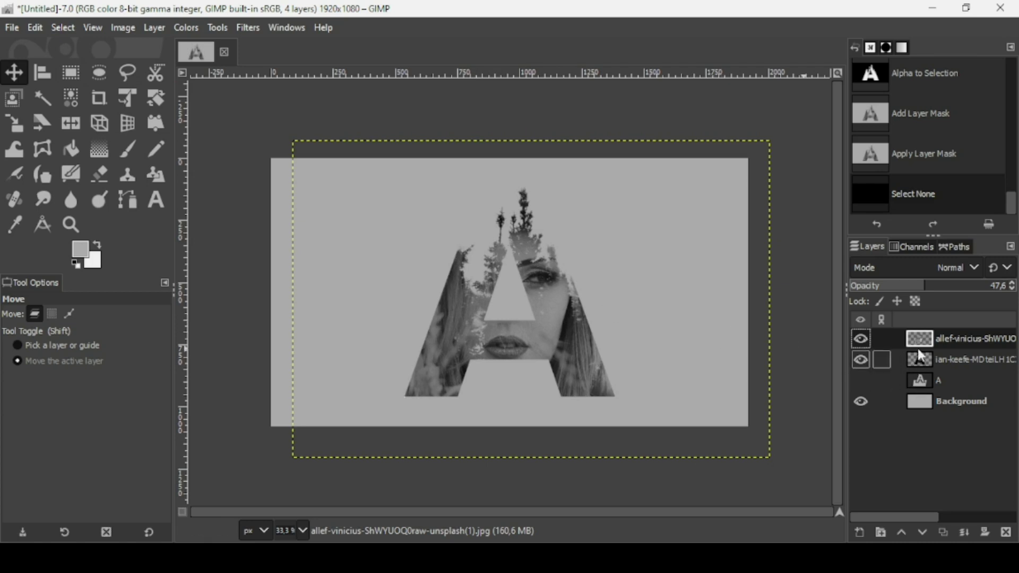
click(963, 532)
click(860, 338)
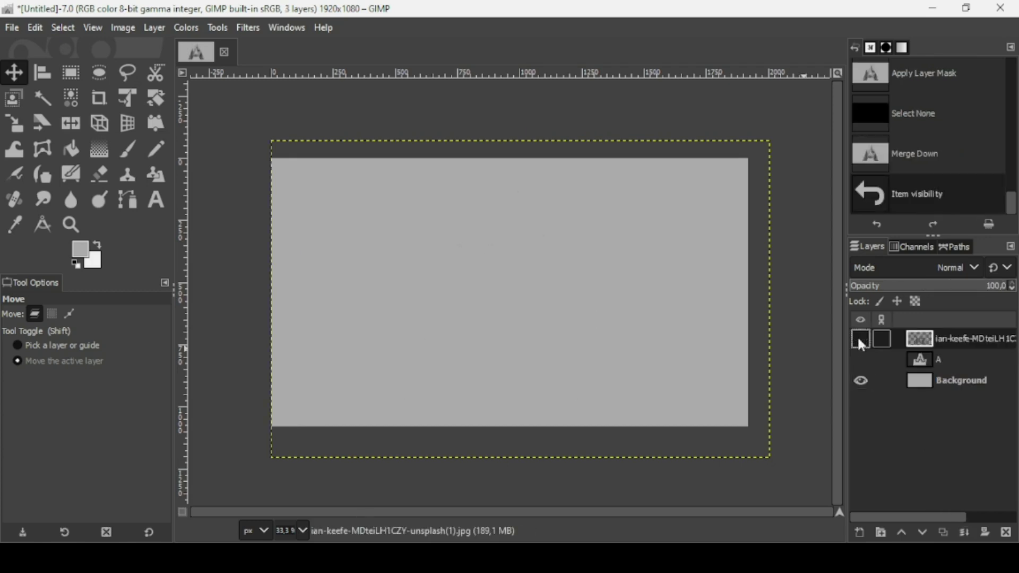
click(930, 358)
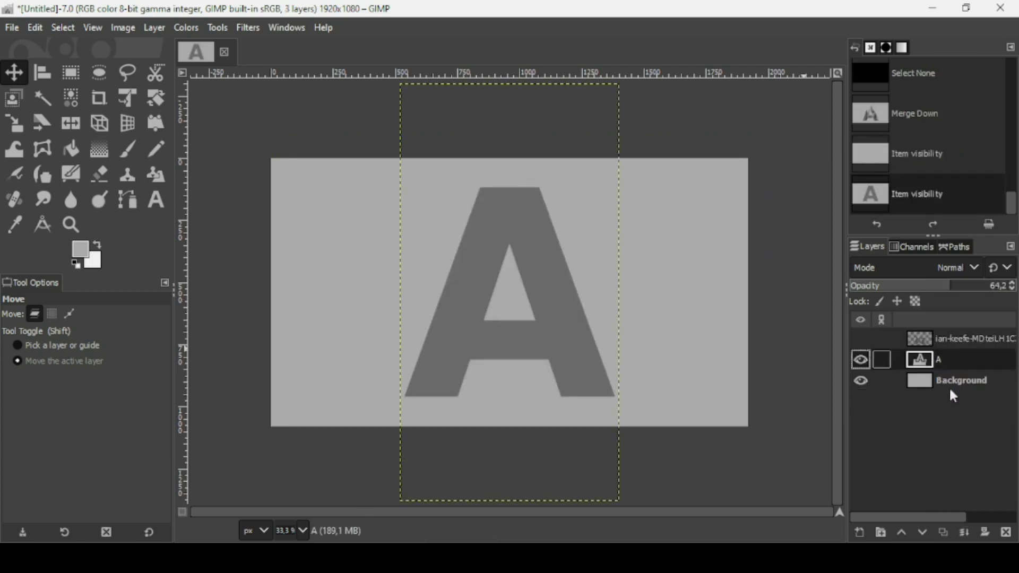
click(1007, 532)
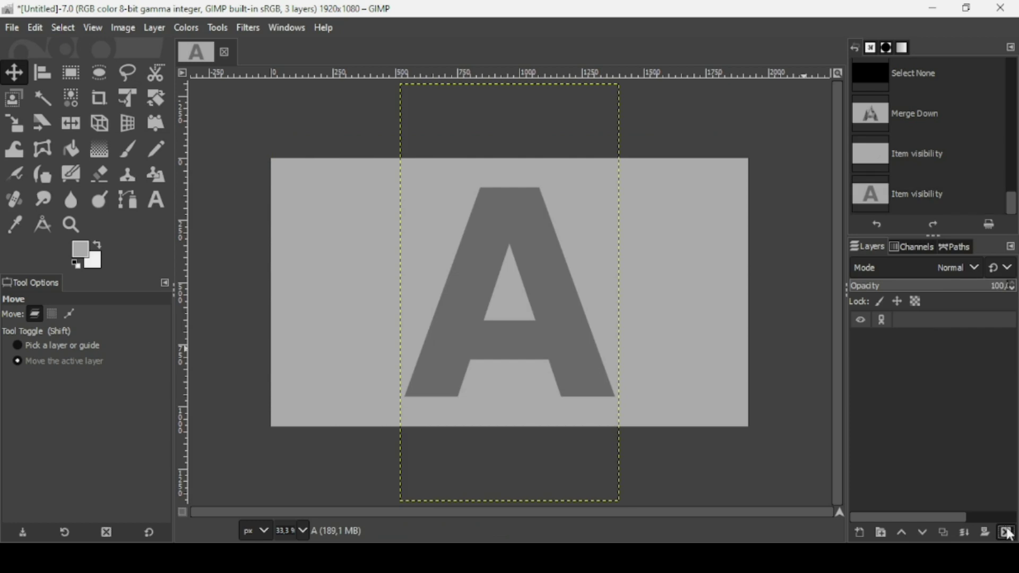
click(861, 339)
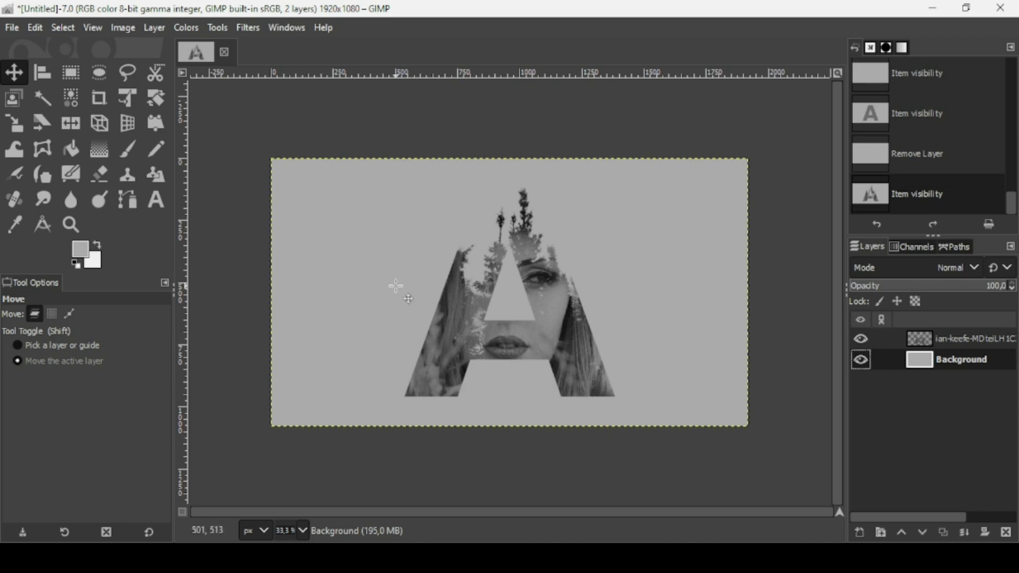
Fill the Background with a radial gradient from the A's centre, with swapped colours and ebebeb foreground.
click(98, 151)
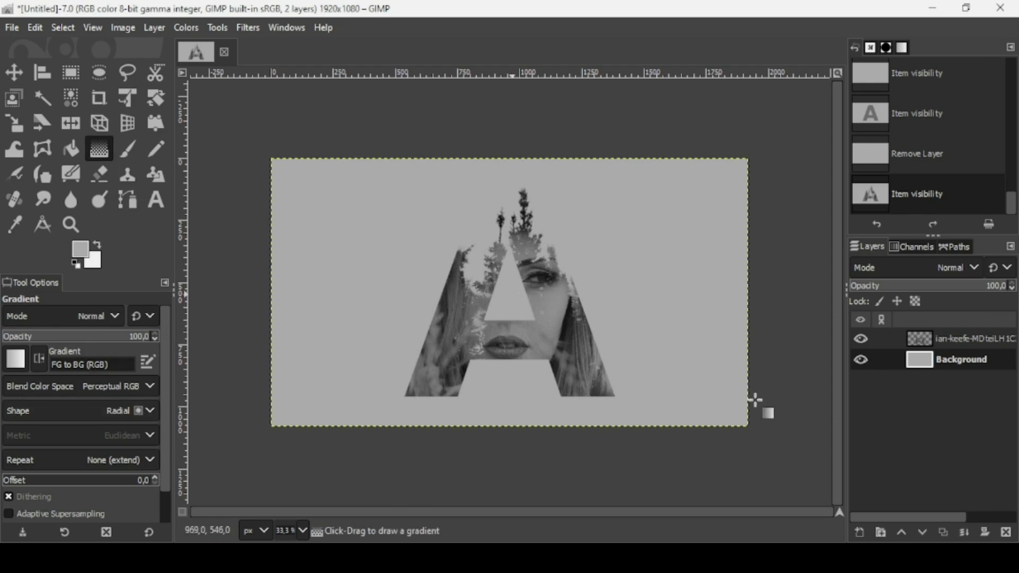
drag(748, 430, 750, 426)
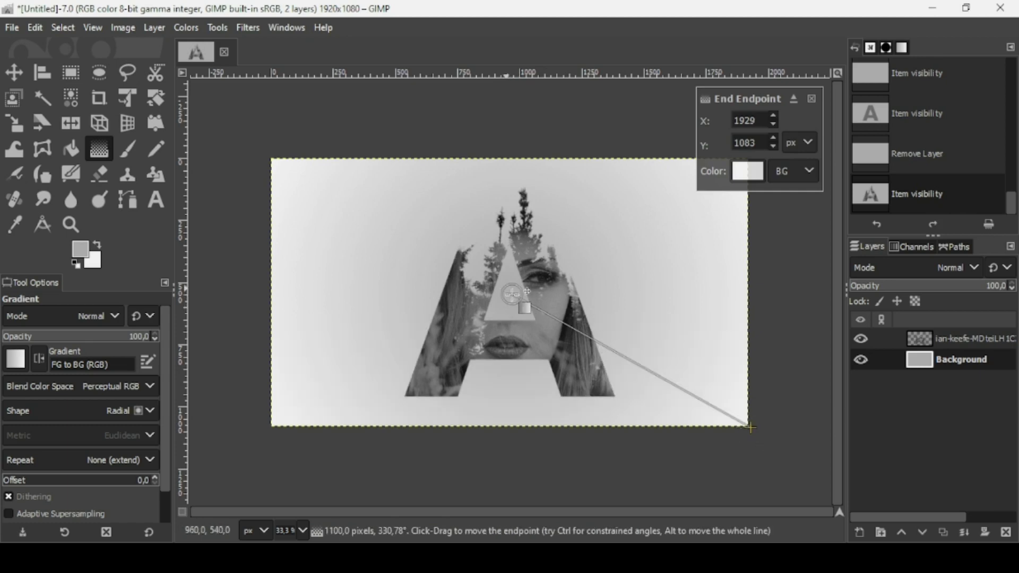
click(100, 243)
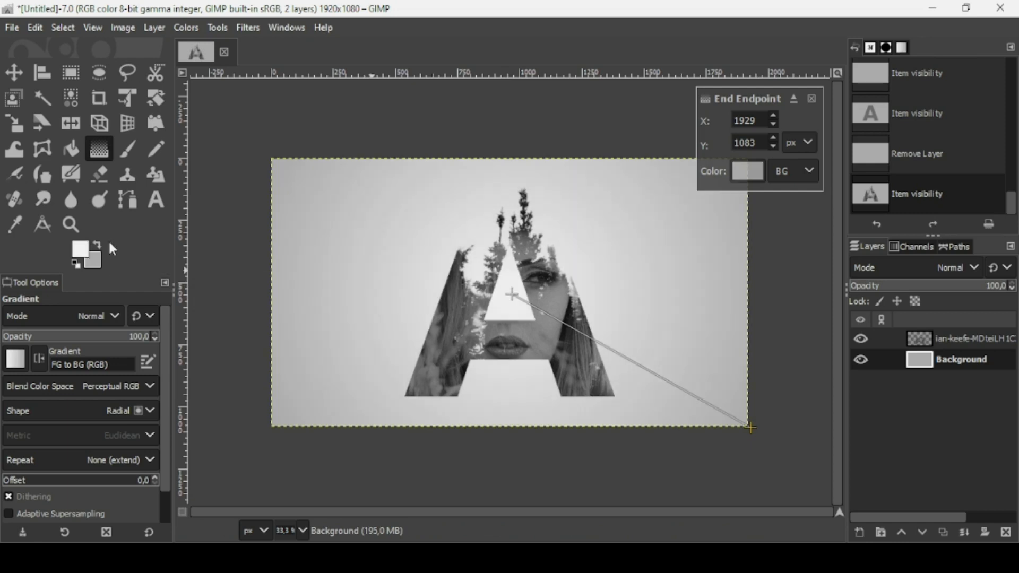
click(82, 252)
drag(30, 279, 16, 271)
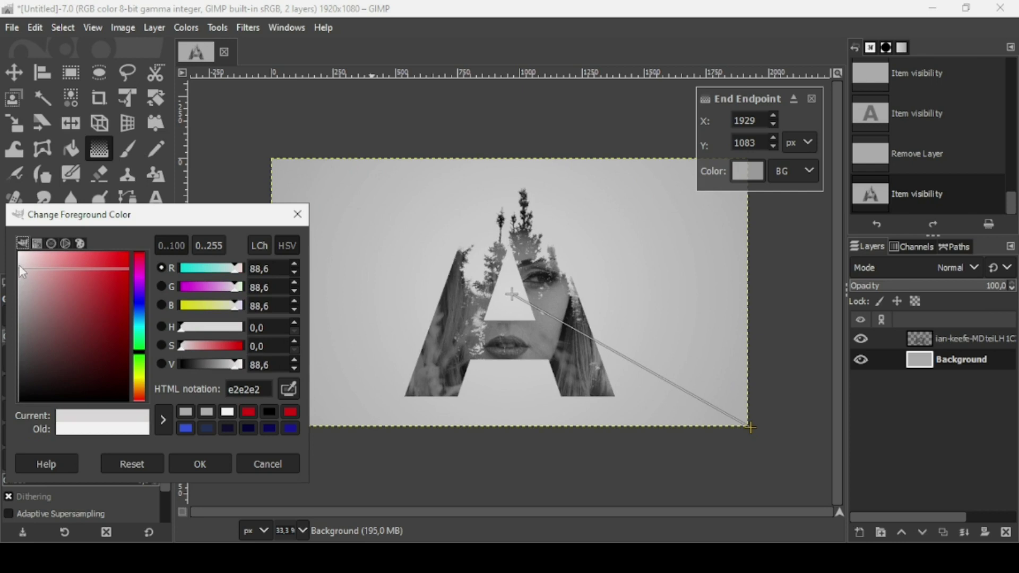
drag(22, 272, 19, 267)
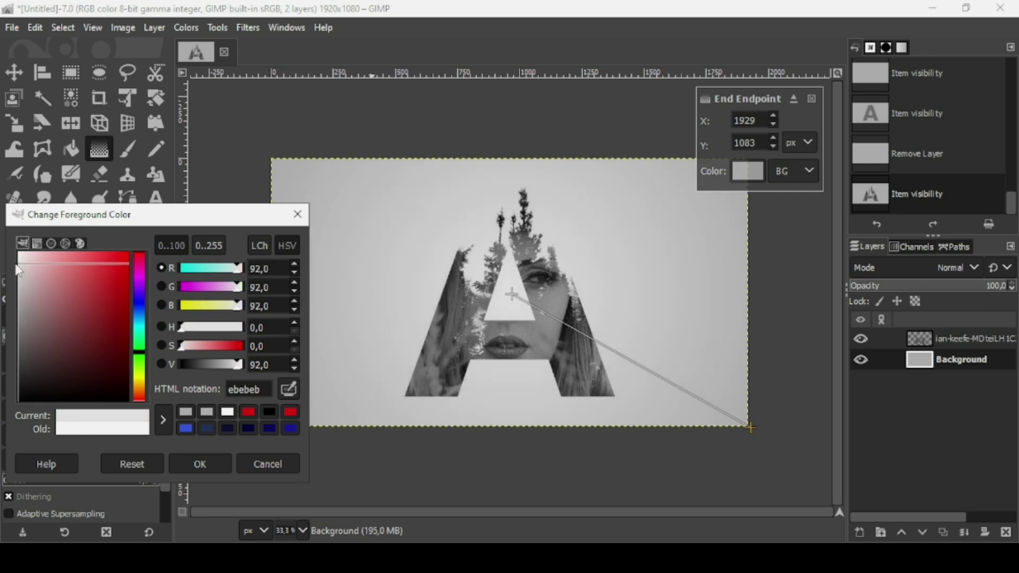
click(200, 462)
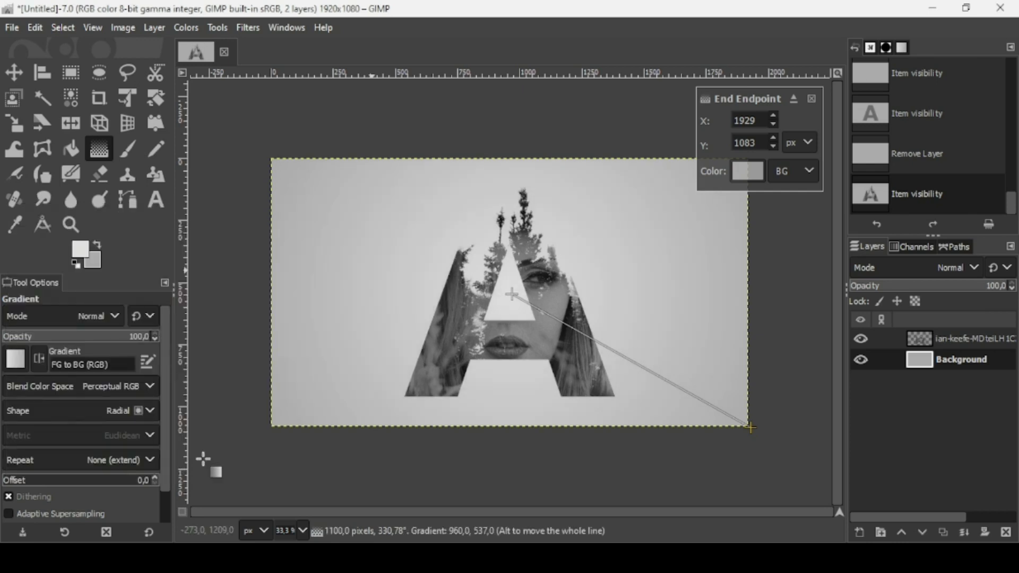
click(13, 76)
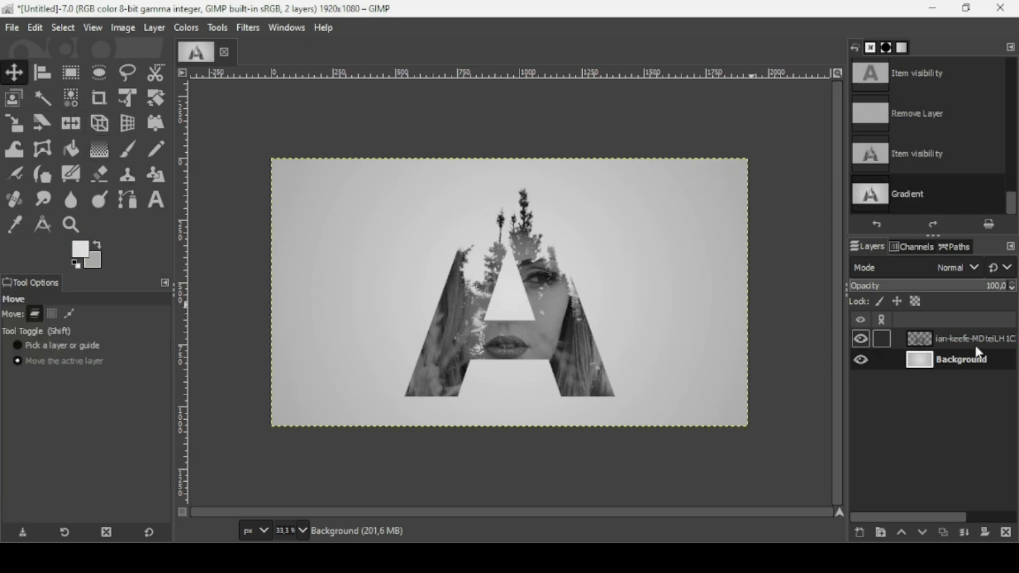
Merge the A collage down into the gradient Background and resize that layer to image size.
click(927, 335)
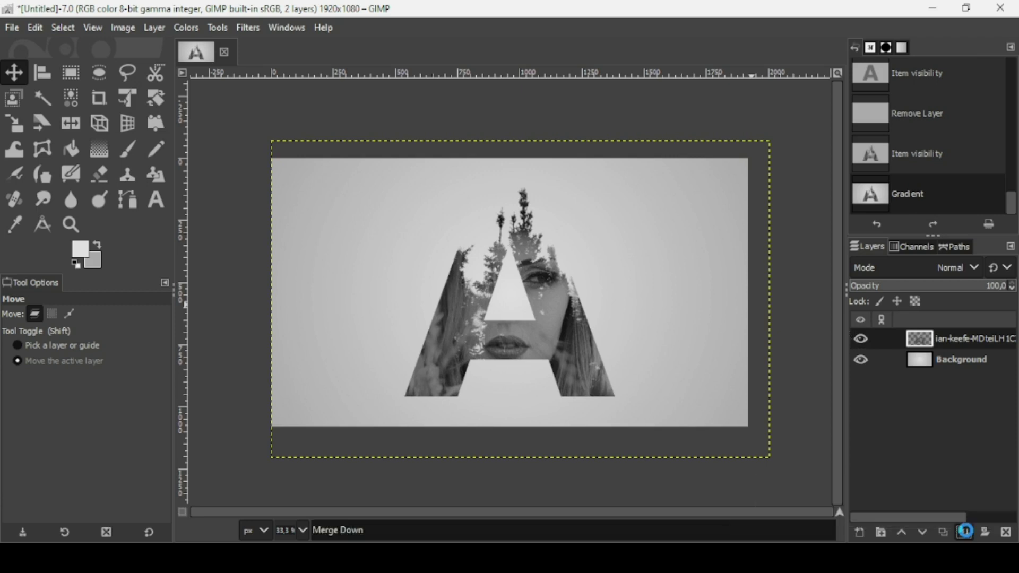
click(965, 532)
right_click(919, 346)
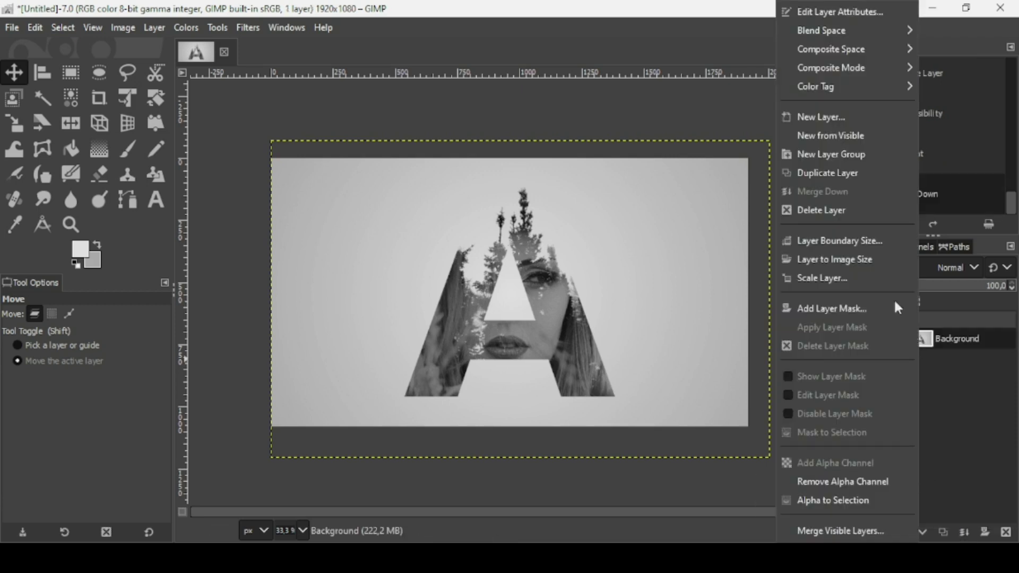
click(871, 253)
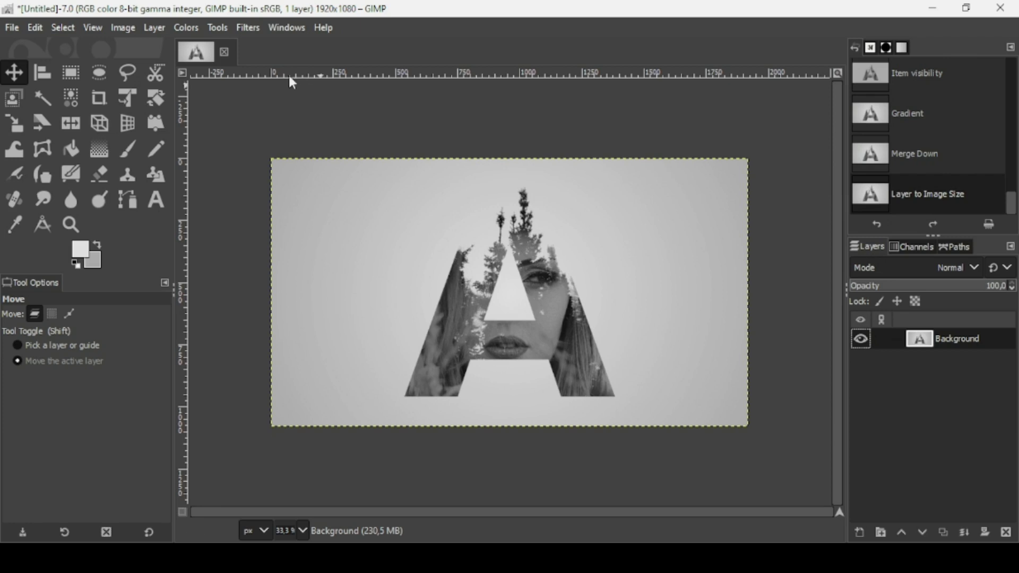
click(181, 27)
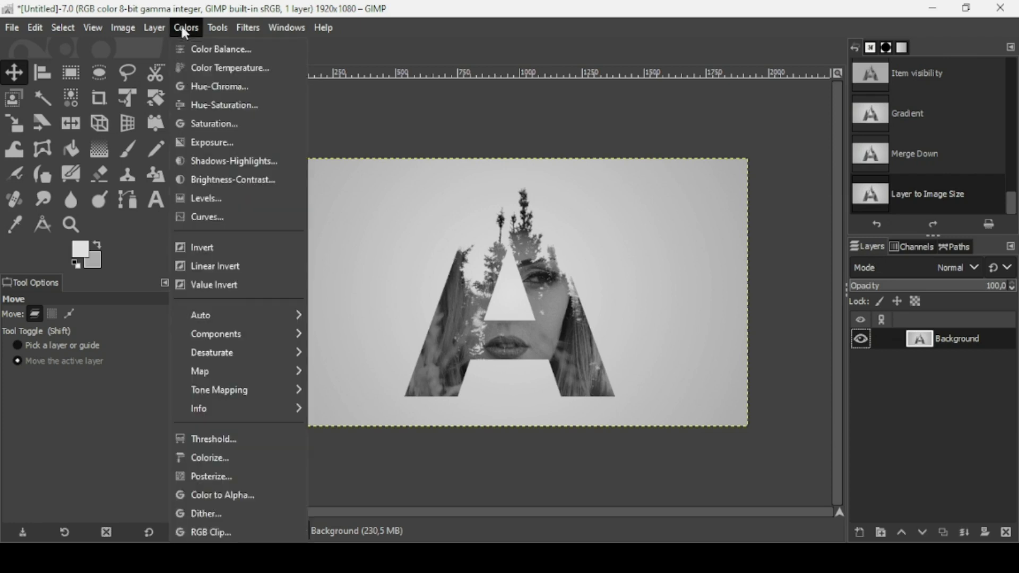
Apply a Value Curves adjustment that raises the highlights and slightly lowers the shadows.
click(216, 216)
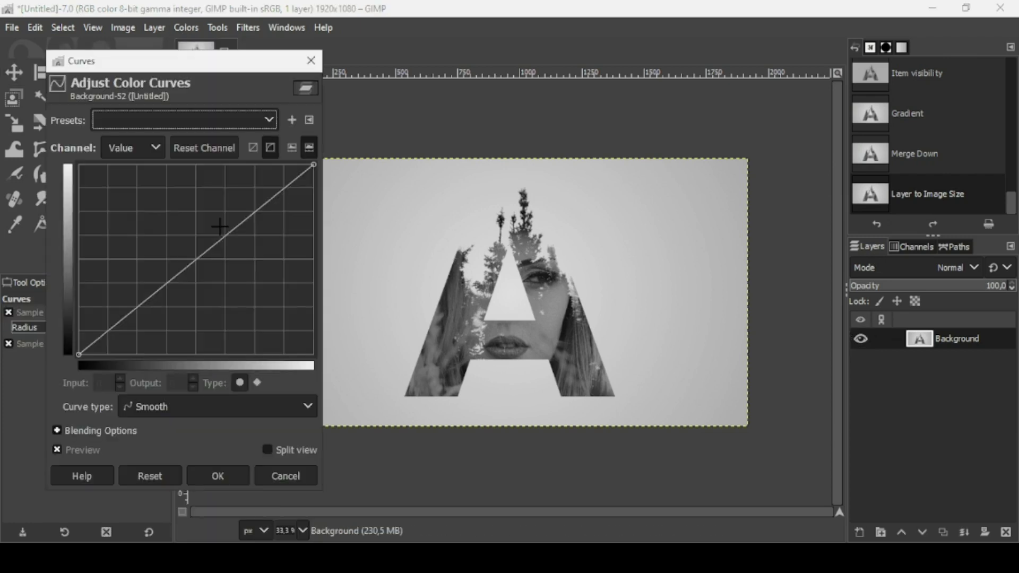
click(248, 216)
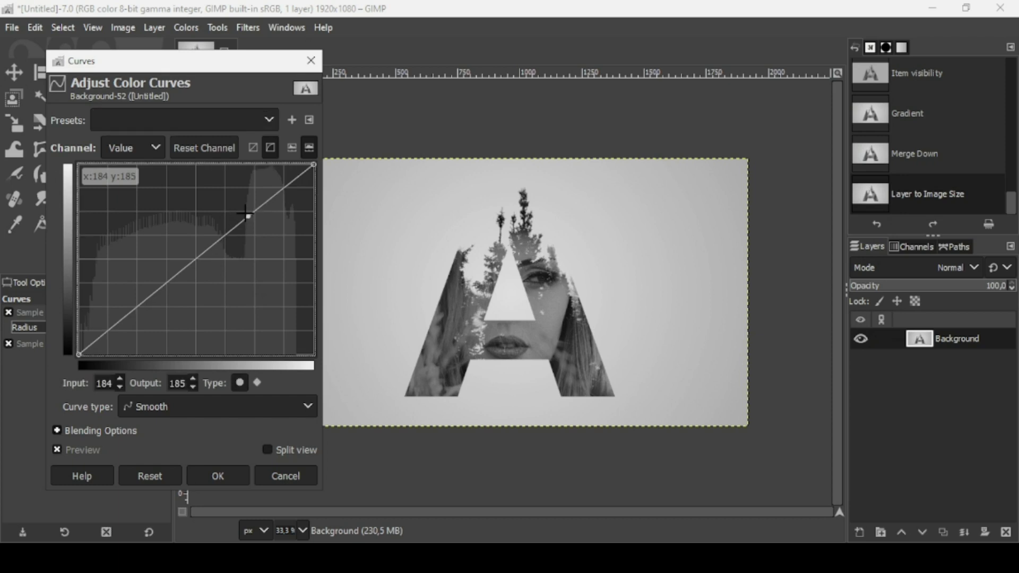
drag(246, 214, 244, 213)
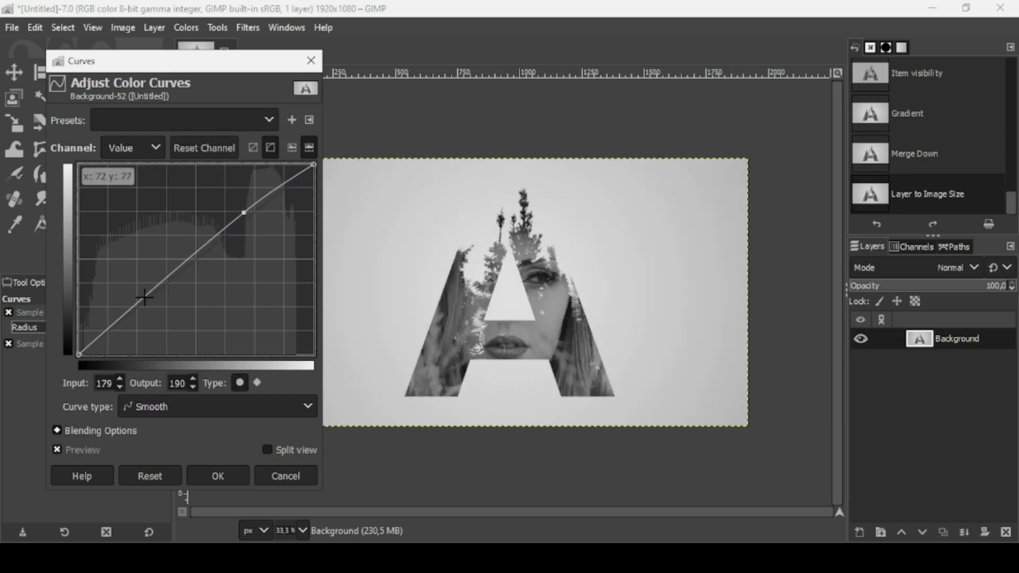
drag(144, 298, 150, 307)
drag(151, 308, 142, 303)
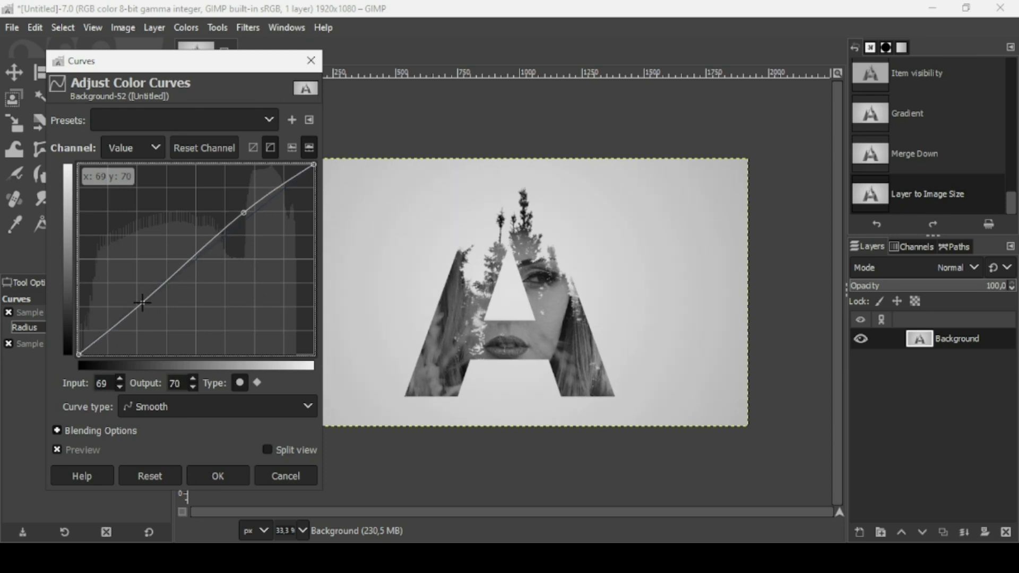
drag(241, 212, 240, 210)
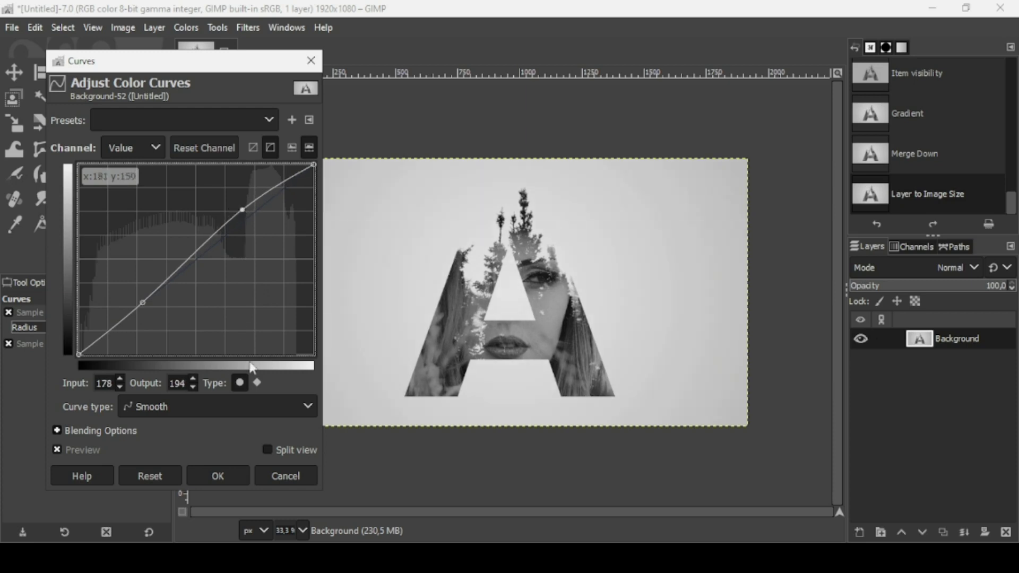
click(226, 480)
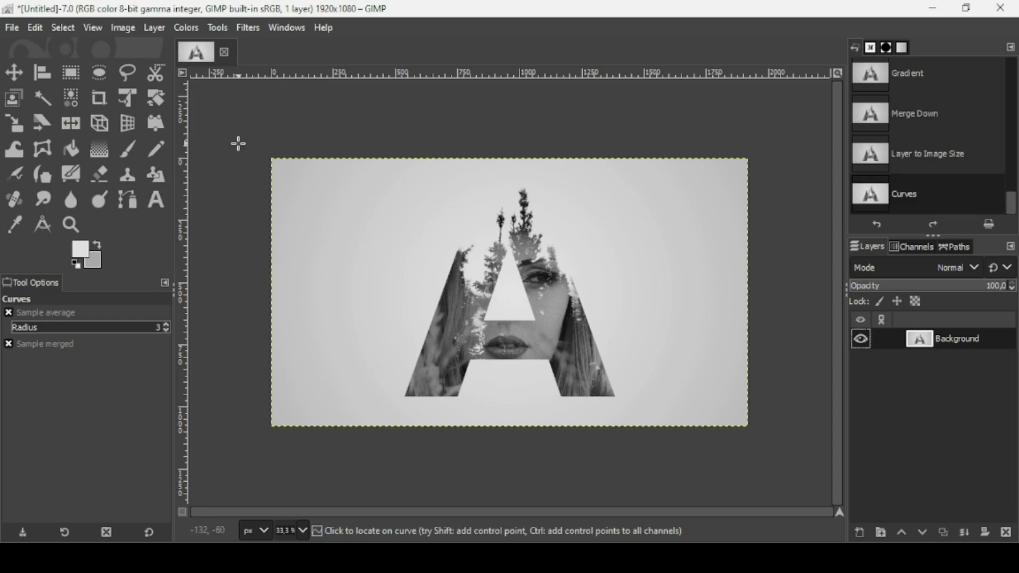
Apply a Vignette of radius about 1.53, enlarging the on-canvas ellipse and reducing its squeeze.
click(249, 29)
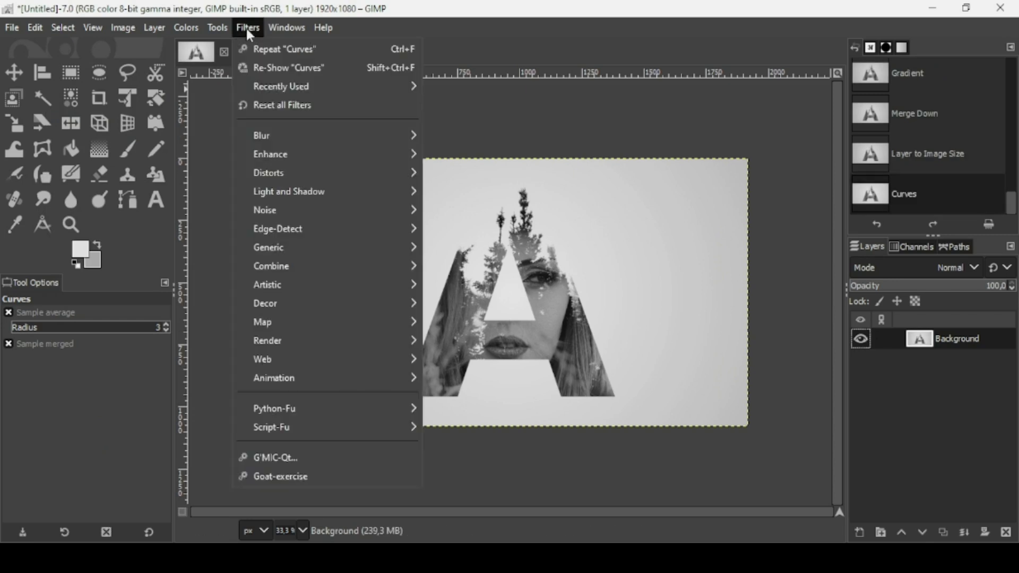
mouse_move(296, 195)
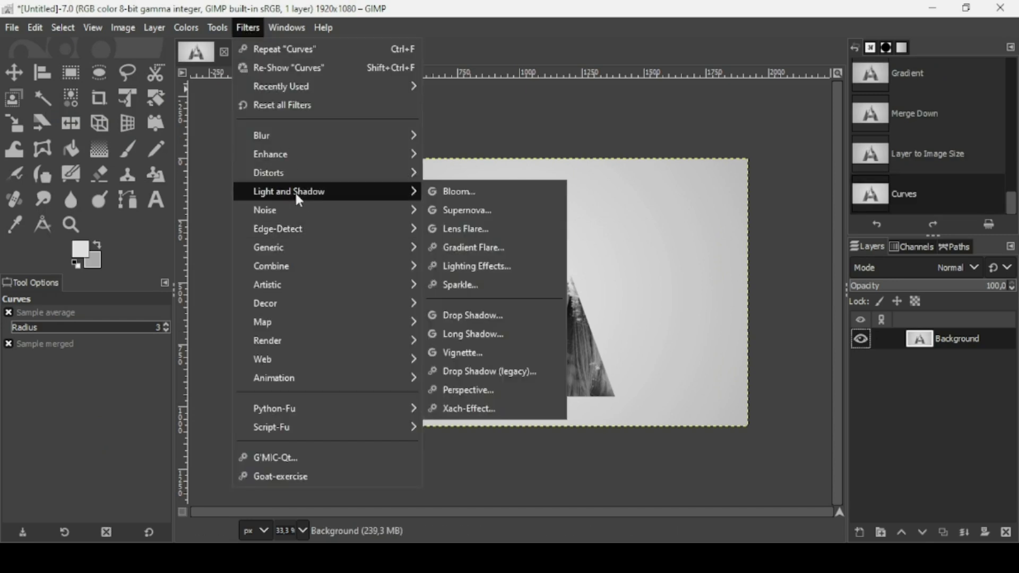
click(476, 352)
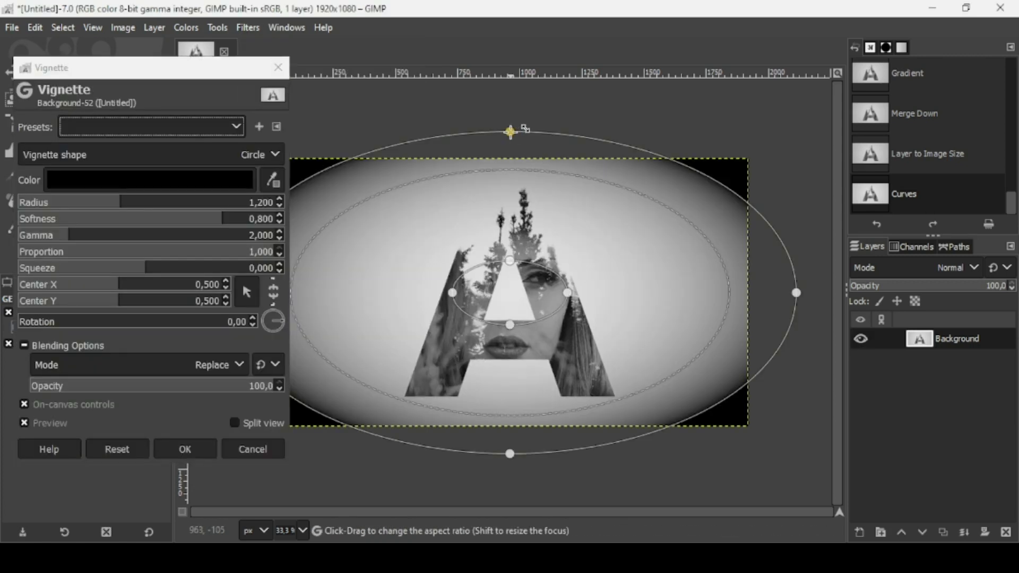
drag(508, 80, 510, 81)
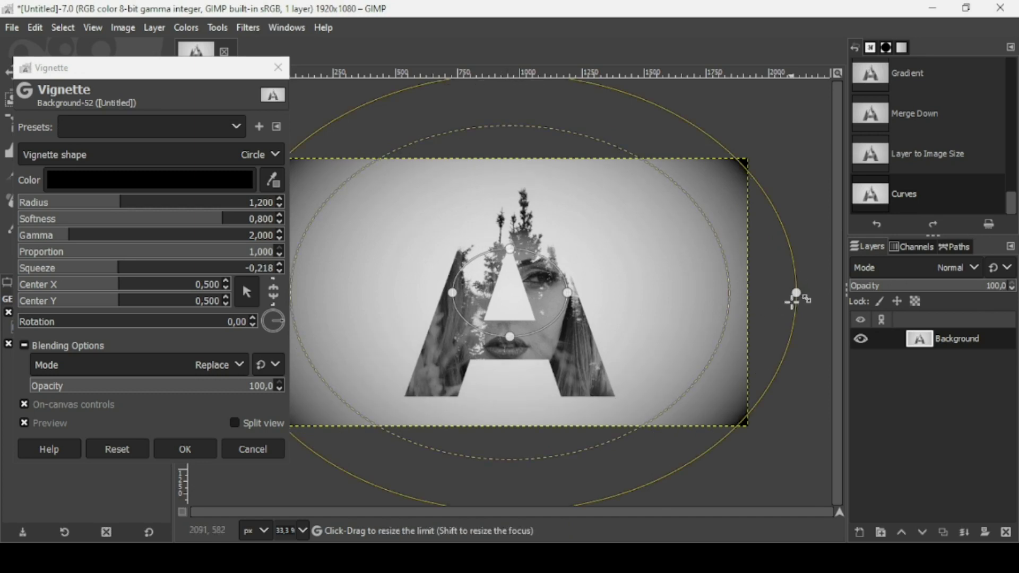
mouse_move(794, 293)
mouse_down()
mouse_move(853, 285)
mouse_move(794, 291)
mouse_up()
drag(510, 452, 509, 498)
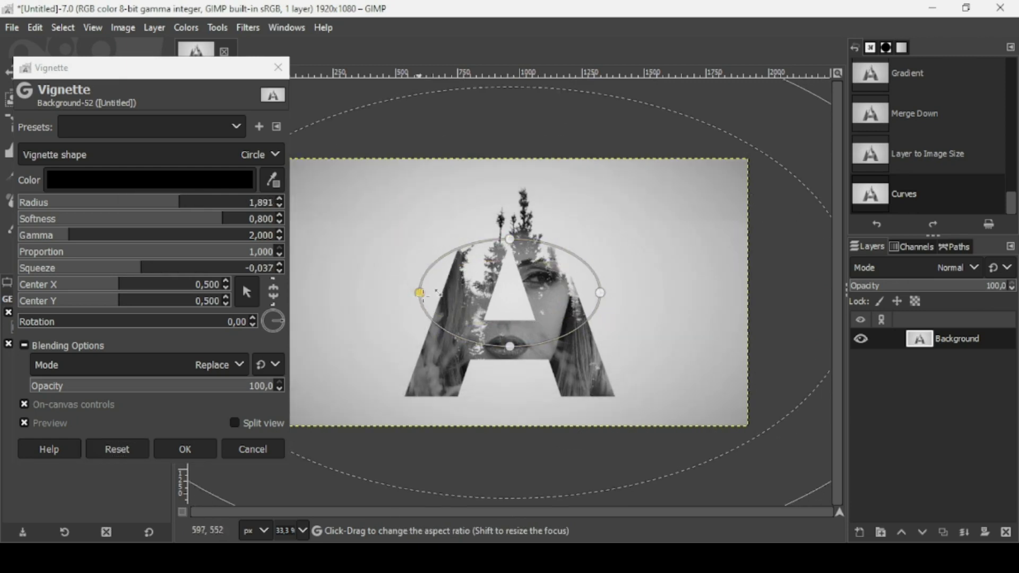
drag(517, 243, 518, 249)
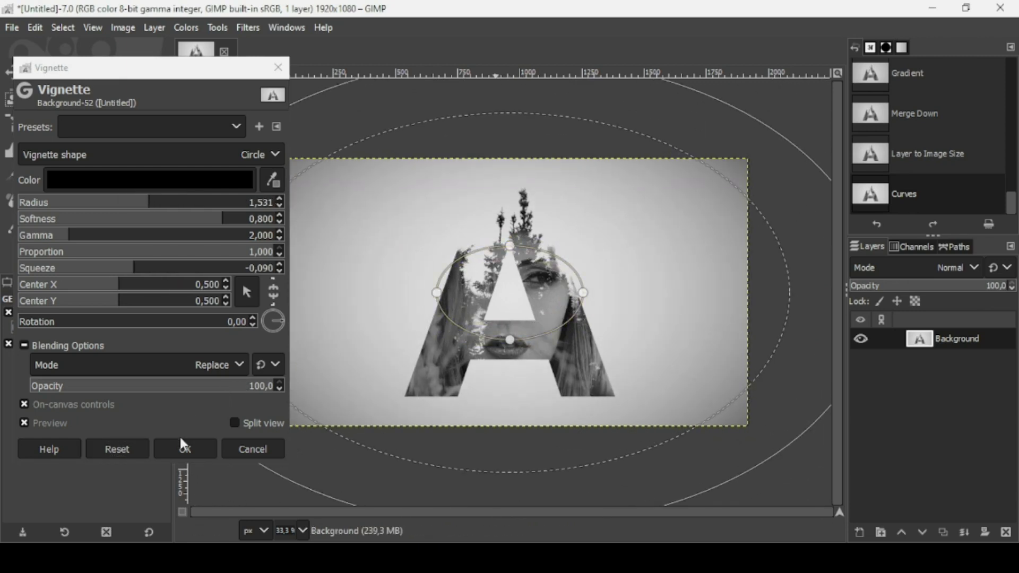
click(186, 451)
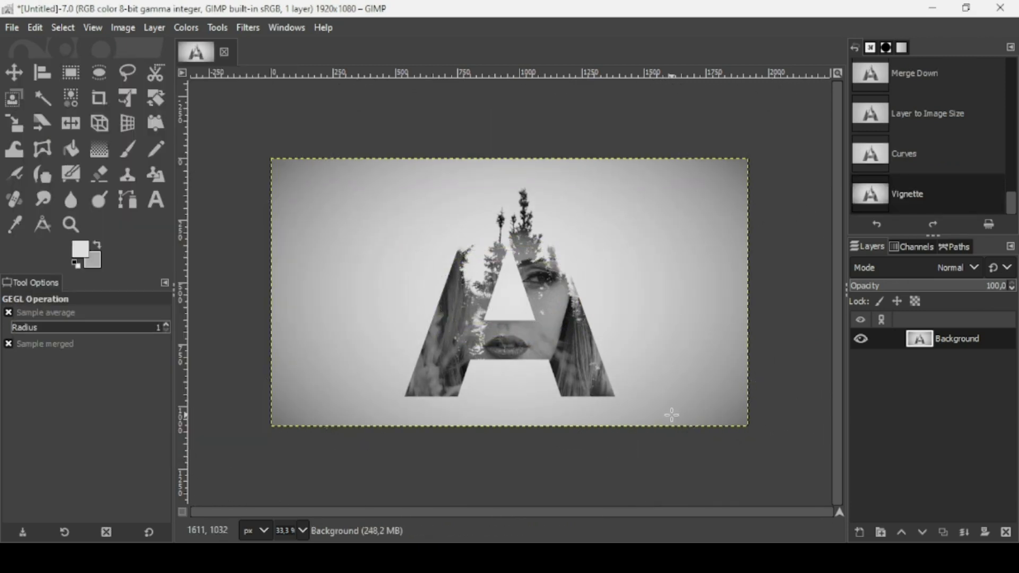